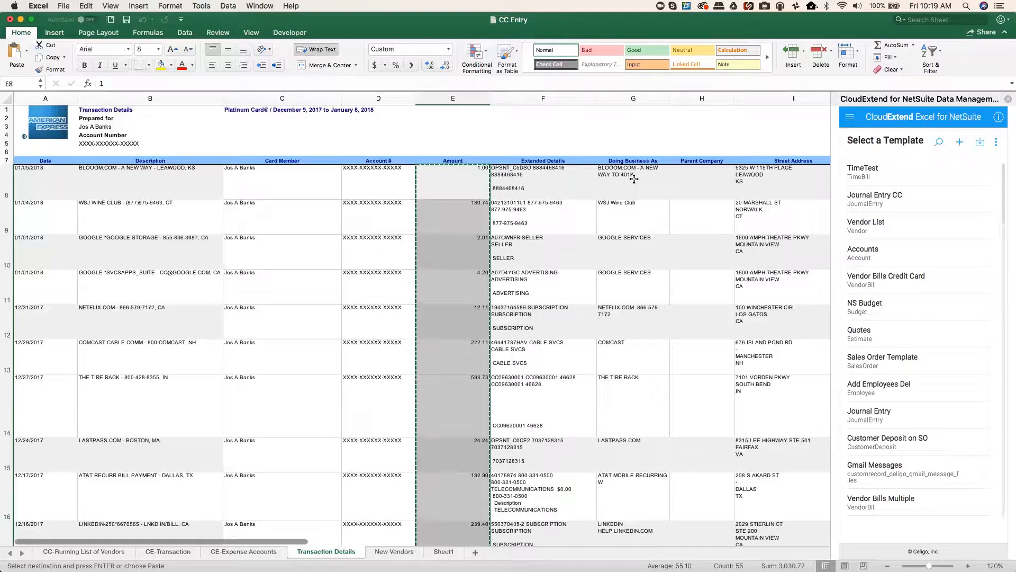
# Step: Paste the copied statement amounts into the Line List: Debit column of the CE-Transaction sheet, starting at K3
pyautogui.click(169, 553)
pyautogui.click(383, 121)
pyautogui.write('1.00 180.74 2.01 4.20 12.11 222.11 593.73 24.24 192.90 239.40 4.99 40.37 16.16 126.82 25.00 55.98 -13.80 13.80 38.56 3.19 5.32 21.12 17.50 17.50 1.00 14.06 22.23 85.45 10.00 76.80 6.75 65.09 27.22 46.11 17.31 10.62 8.62 15.94 64.87 55.26 83.33 60.11 59.43 95.72 13.80 61.60 11.13 57.43 4.34 70.00 15.39 8.19 102.00 3.99 11.98')
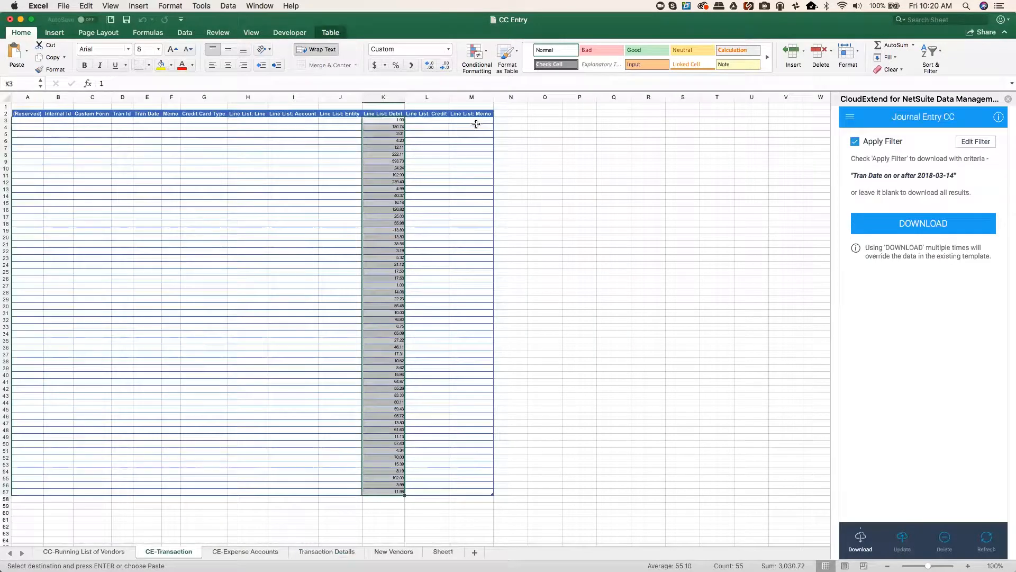
# Step: Paste the copied merchant names into the Line List: Memo column of the CE-Transaction sheet, starting at M3
pyautogui.click(477, 122)
pyautogui.press('super+v')
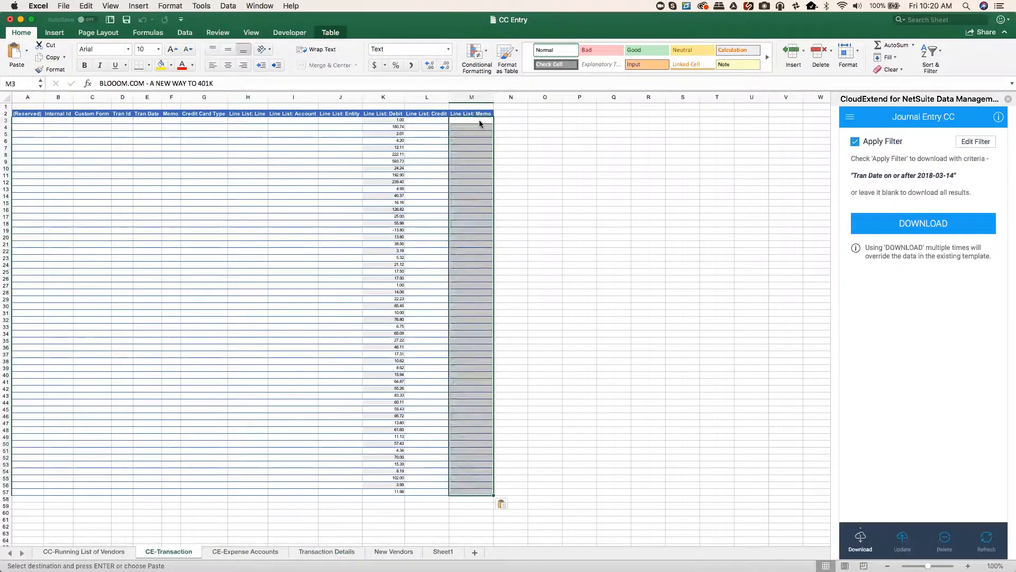
pyautogui.click(468, 120)
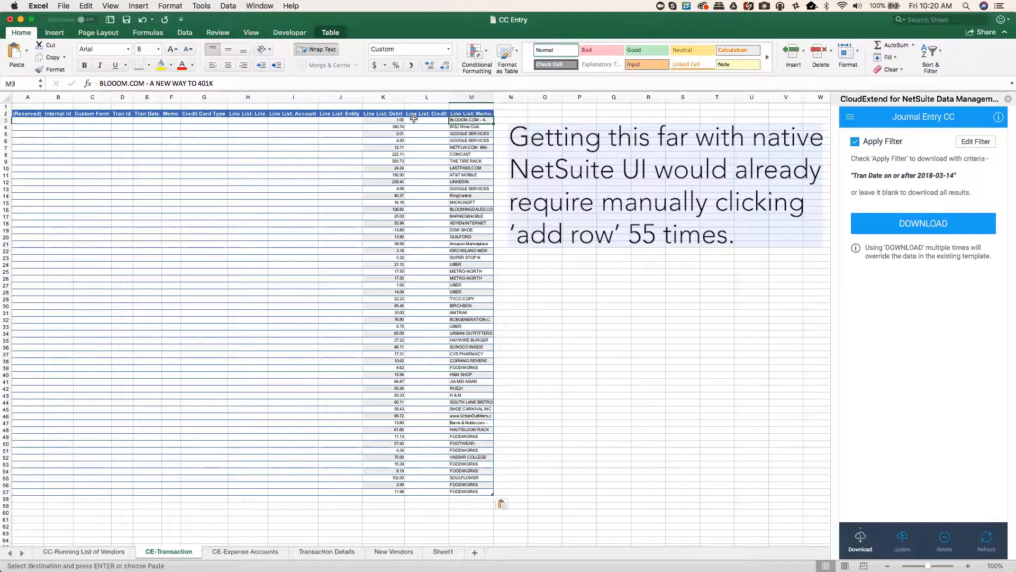
# Step: Enter "dues" as the Line List: Account in I3 so it is looked up as 6070 Dues & Subscriptions
pyautogui.click(291, 119)
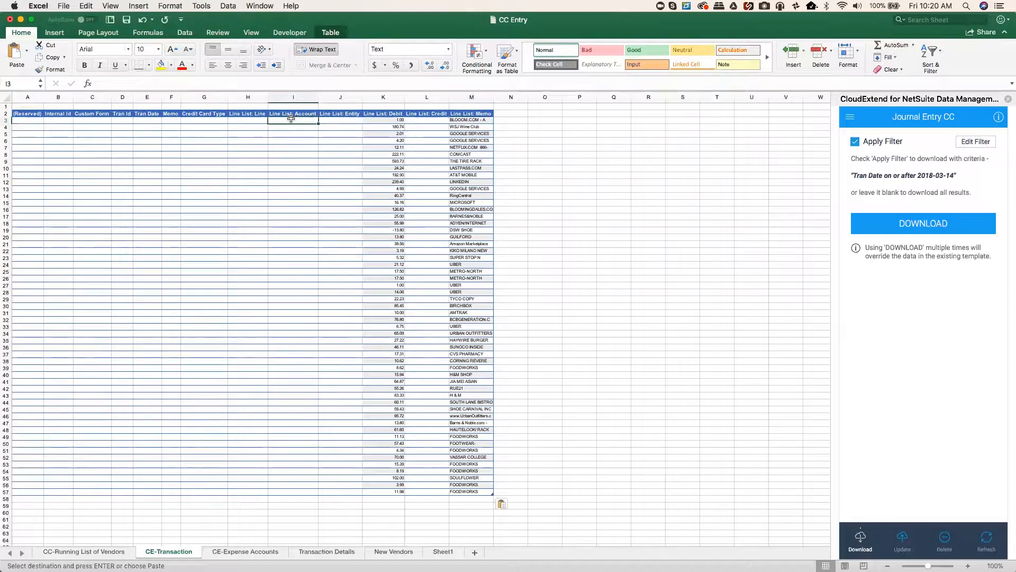
pyautogui.write('dues')
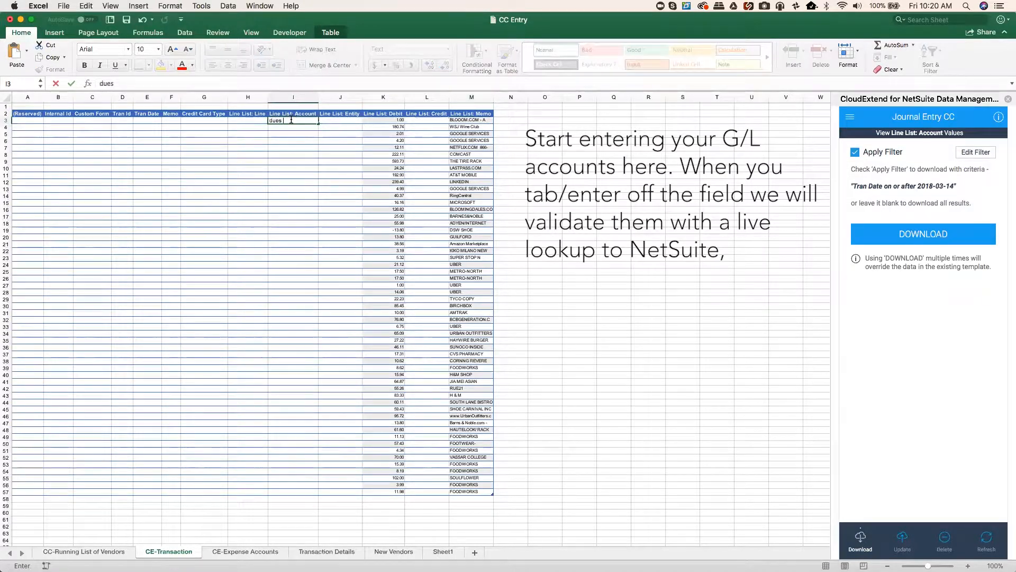
pyautogui.press('Return')
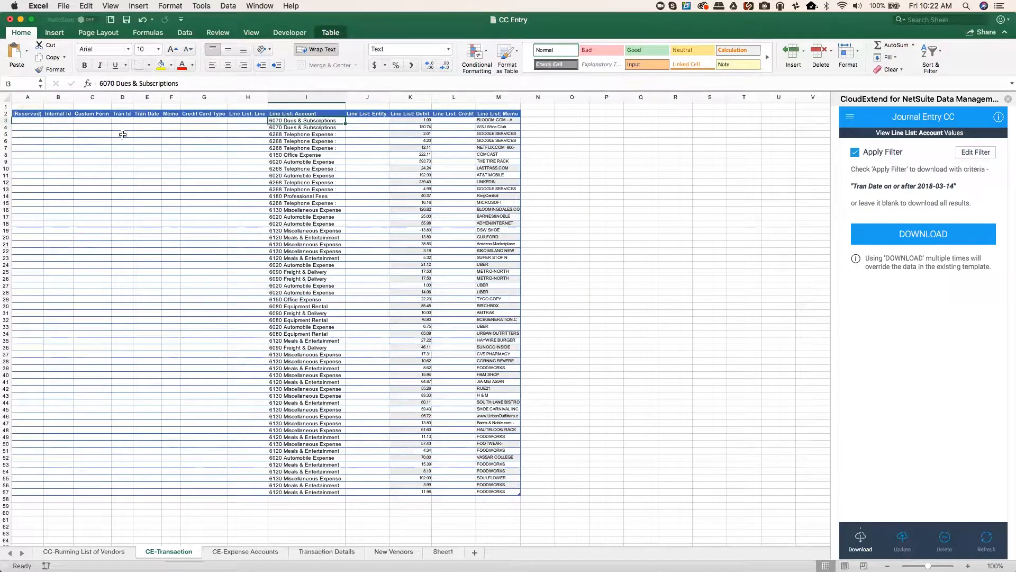
# Step: Set the Credit Card Type in G3 to AMEX and fill it down through all table rows
pyautogui.click(217, 120)
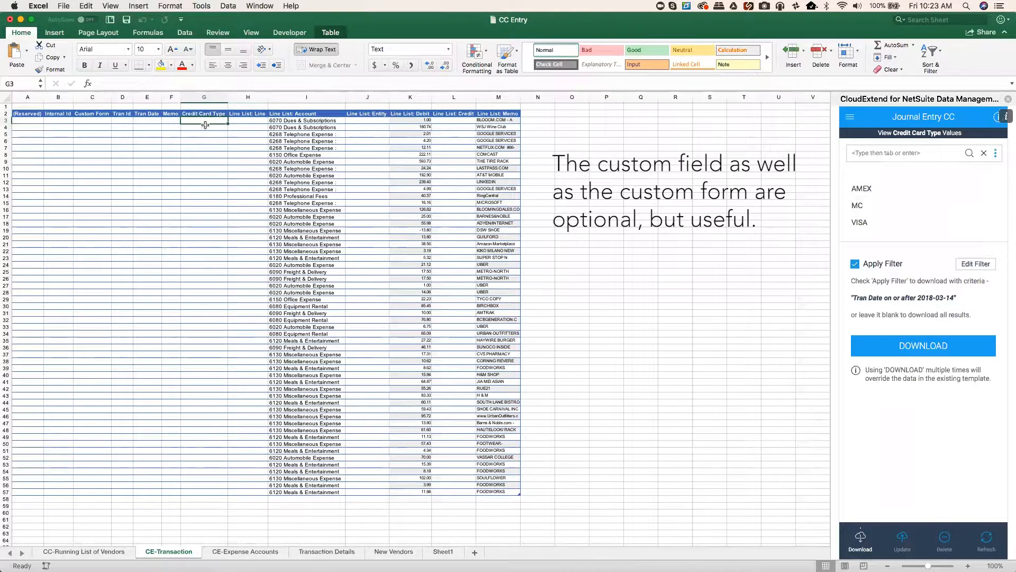
pyautogui.click(872, 189)
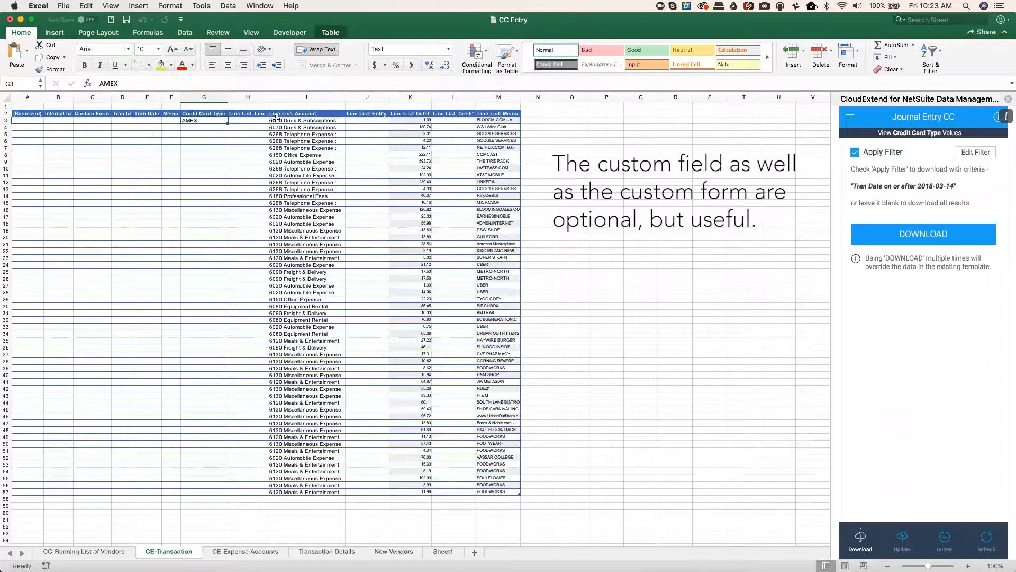
pyautogui.doubleClick(228, 124)
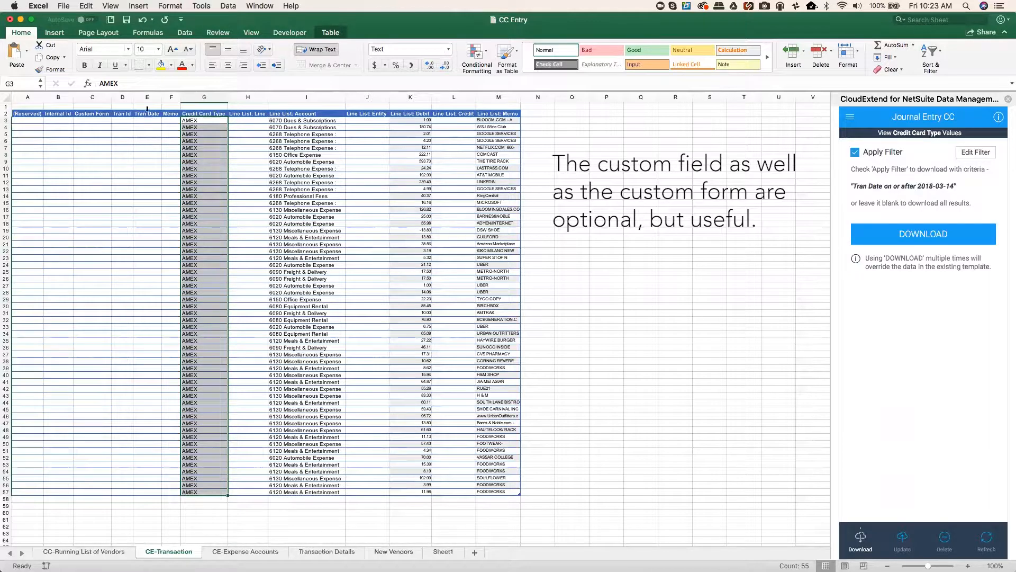
# Step: Enter "ramsey" as the Custom Form in C3 and fill the resolved Ramsey Journal Entry form down all table rows
pyautogui.click(92, 120)
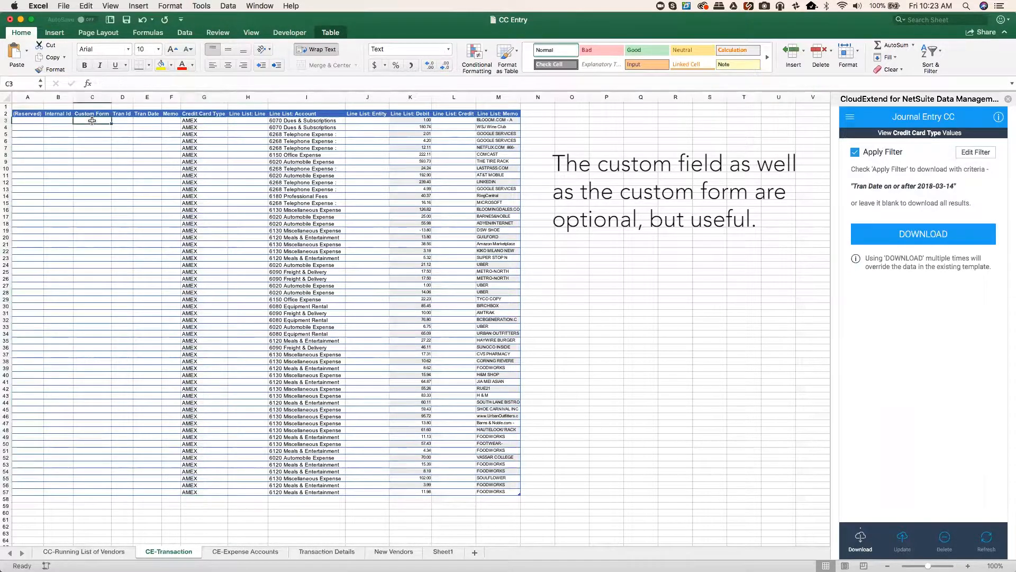
pyautogui.write('ramsey')
pyautogui.press('Return')
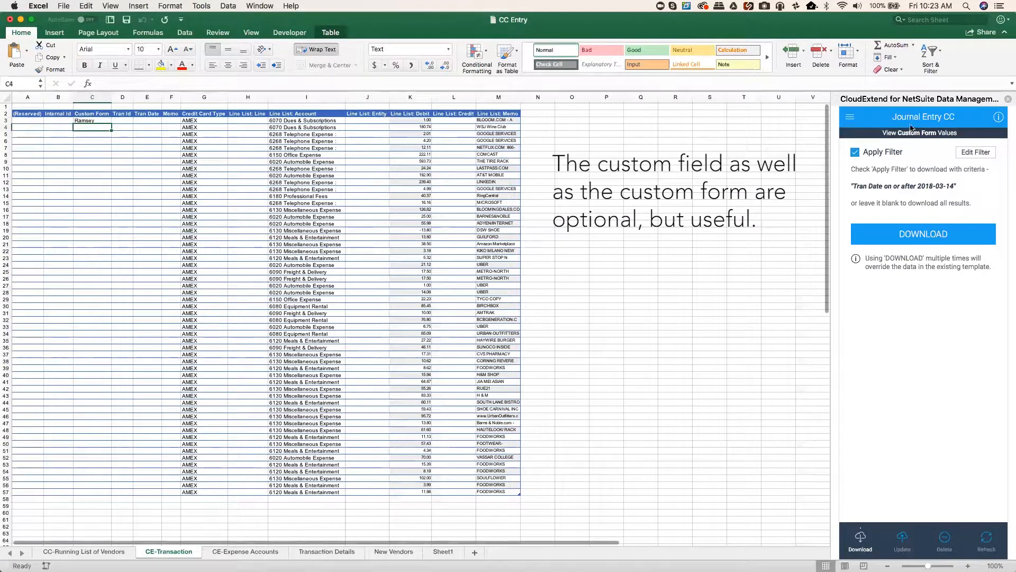
pyautogui.click(99, 120)
pyautogui.doubleClick(111, 122)
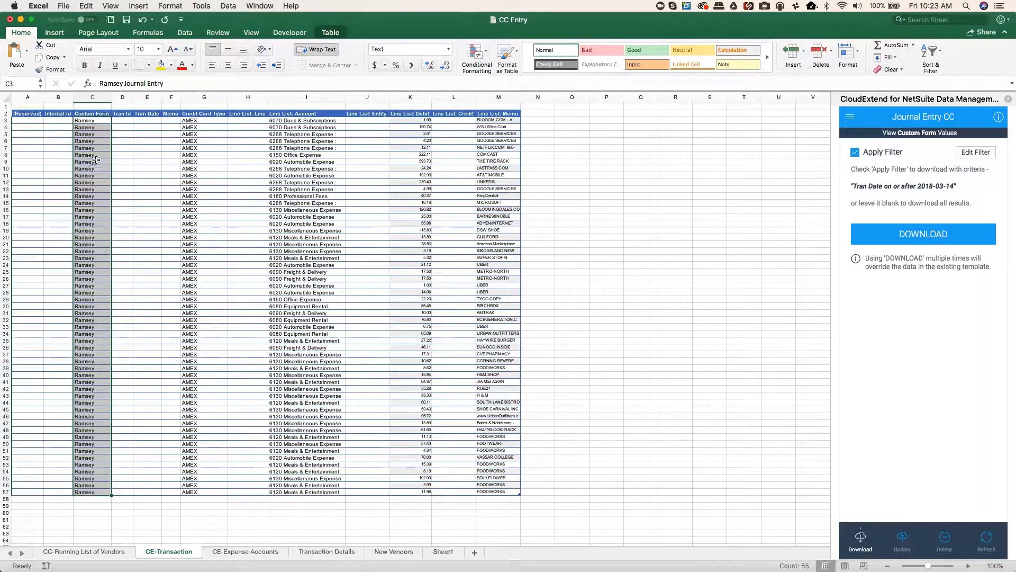
# Step: Insert a table row above the first transaction and give it the same Ramsey custom form and AMEX card type
pyautogui.click(93, 121)
pyautogui.rightClick(96, 121)
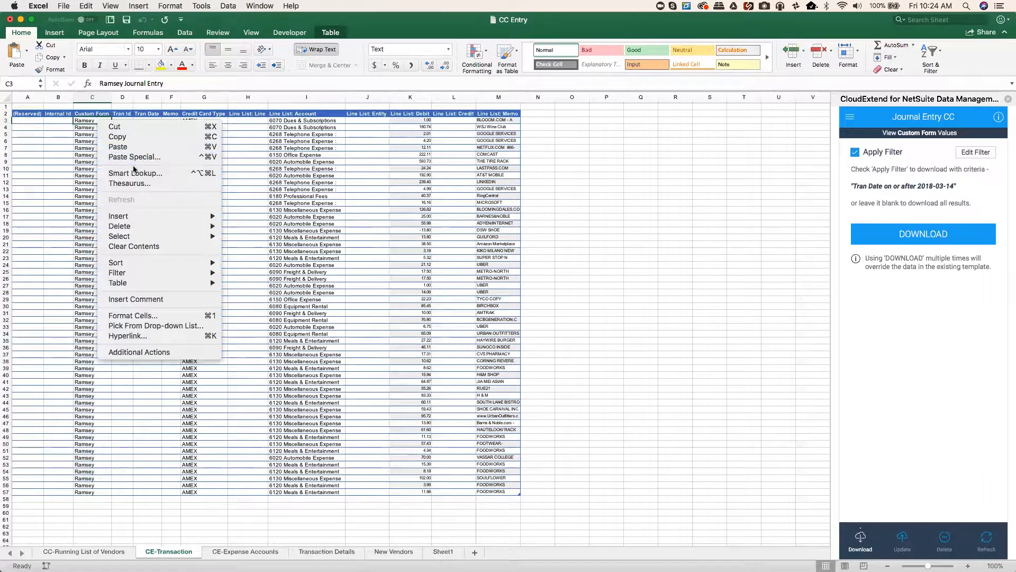
pyautogui.moveTo(133, 219)
pyautogui.click(262, 228)
pyautogui.moveTo(93, 128); pyautogui.dragTo(227, 117)
# Step: Look up "credit c" among the account values and set the new row's Line List: Account to 2030 Credit Card Payable
pyautogui.click(310, 120)
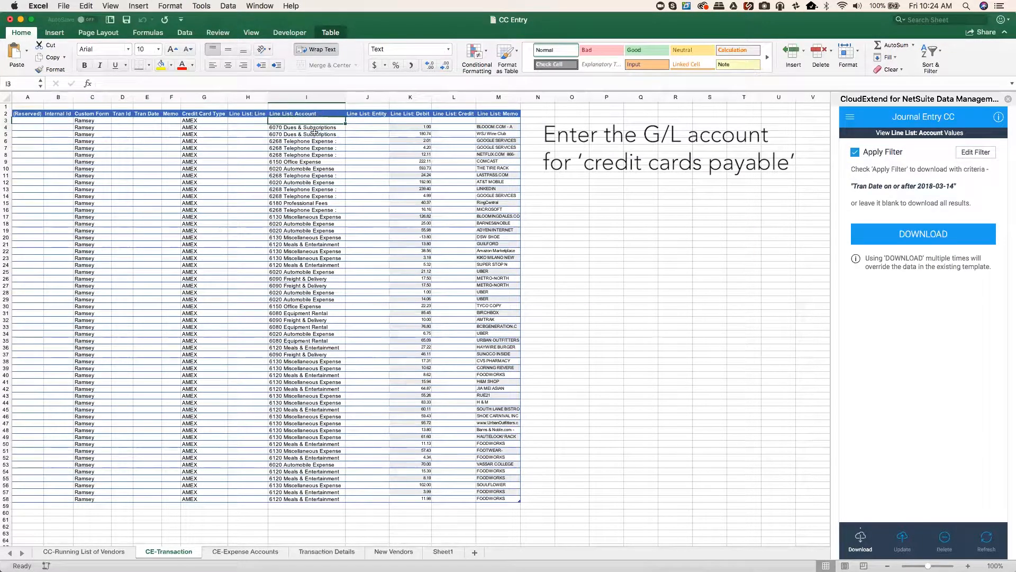
pyautogui.click(903, 136)
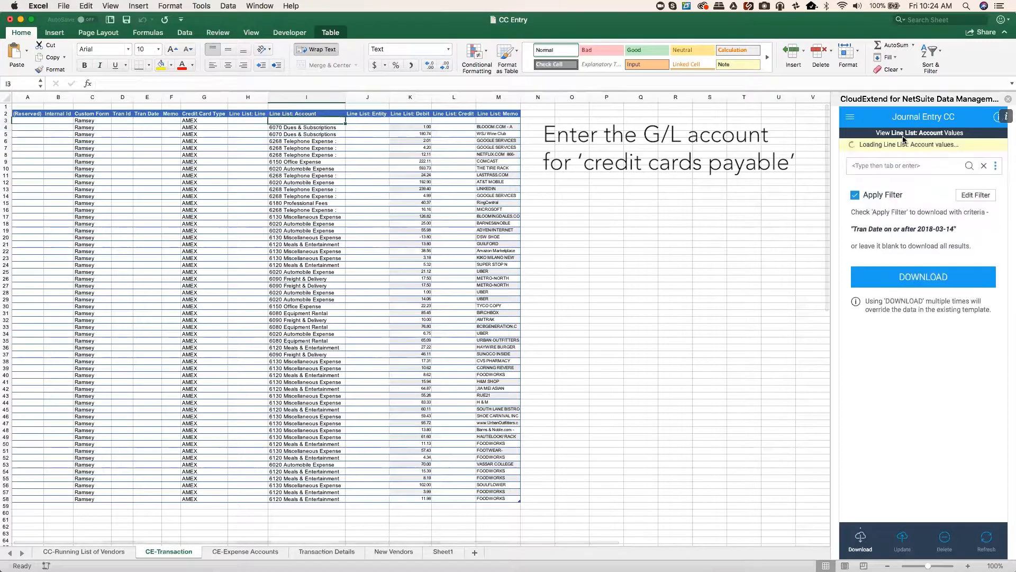
pyautogui.write('credit')
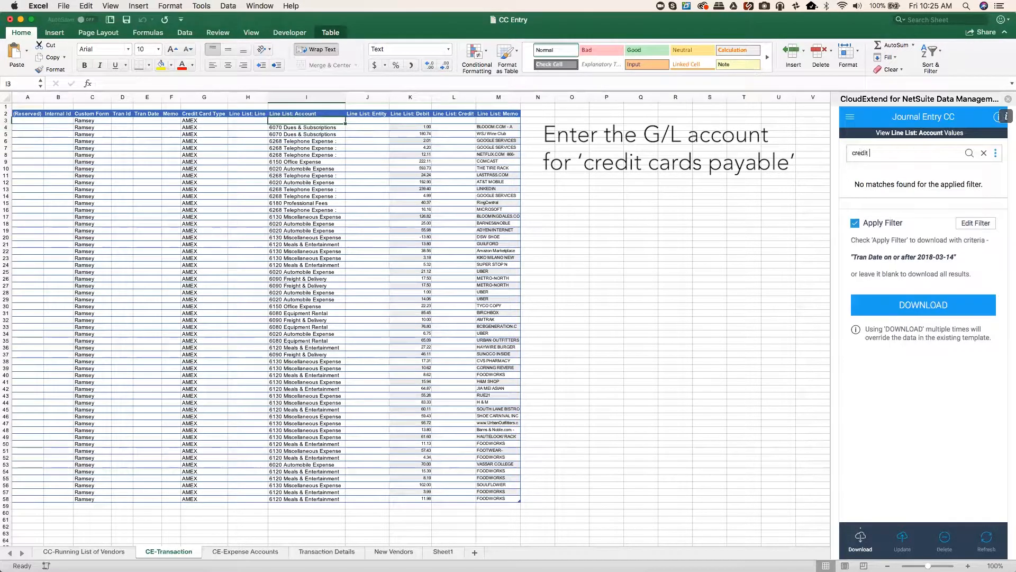
pyautogui.press('BackSpace')
pyautogui.press('BackSpace')
pyautogui.press('BackSpace')
pyautogui.press('BackSpace')
pyautogui.press('BackSpace')
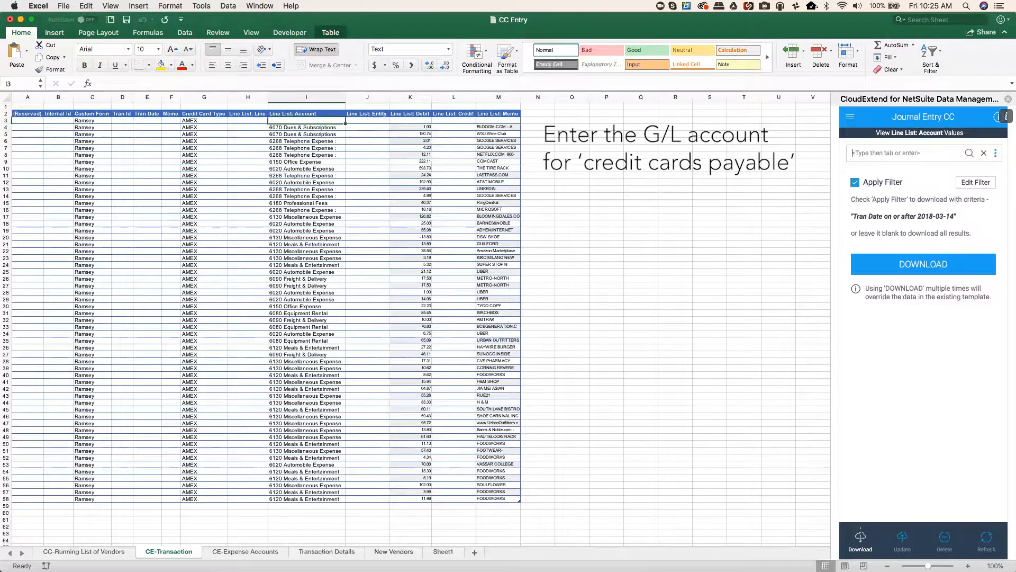
pyautogui.write('credit c')
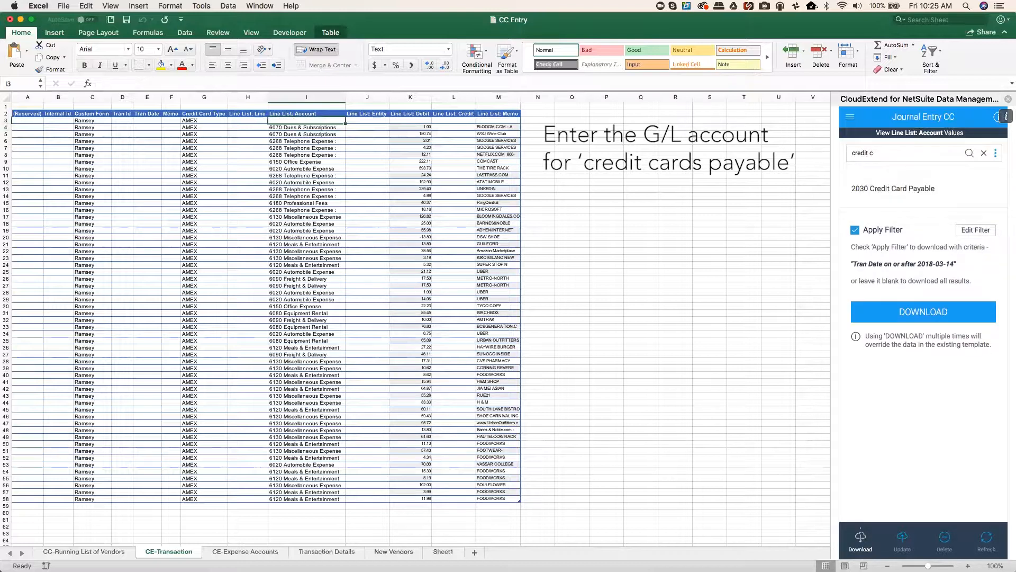
pyautogui.click(875, 192)
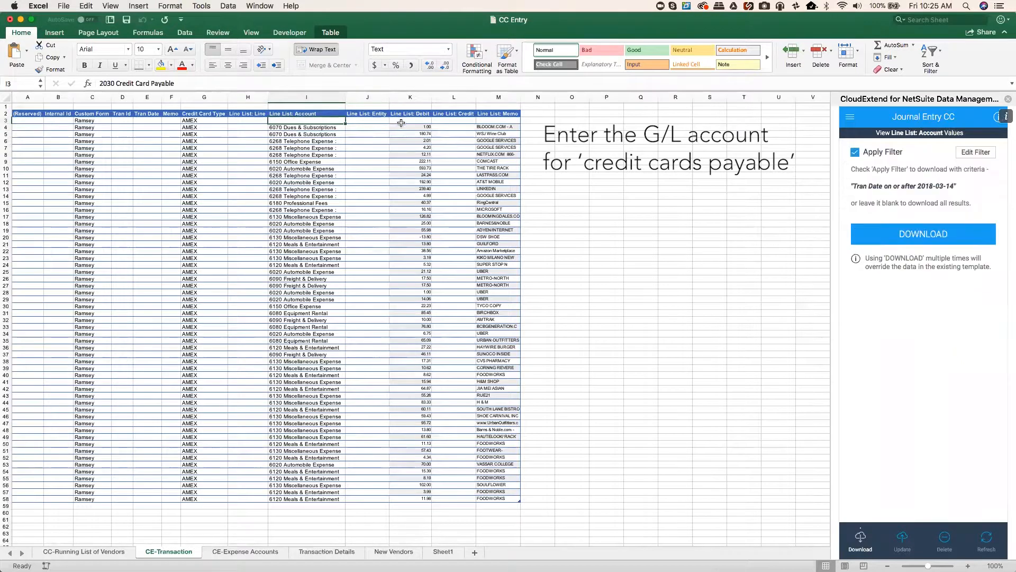
# Step: Total the Debit amounts in K4:K58 and enter 3030.72 as the Line List: Credit of the Credit Card Payable row
pyautogui.moveTo(410, 127); pyautogui.dragTo(401, 500)
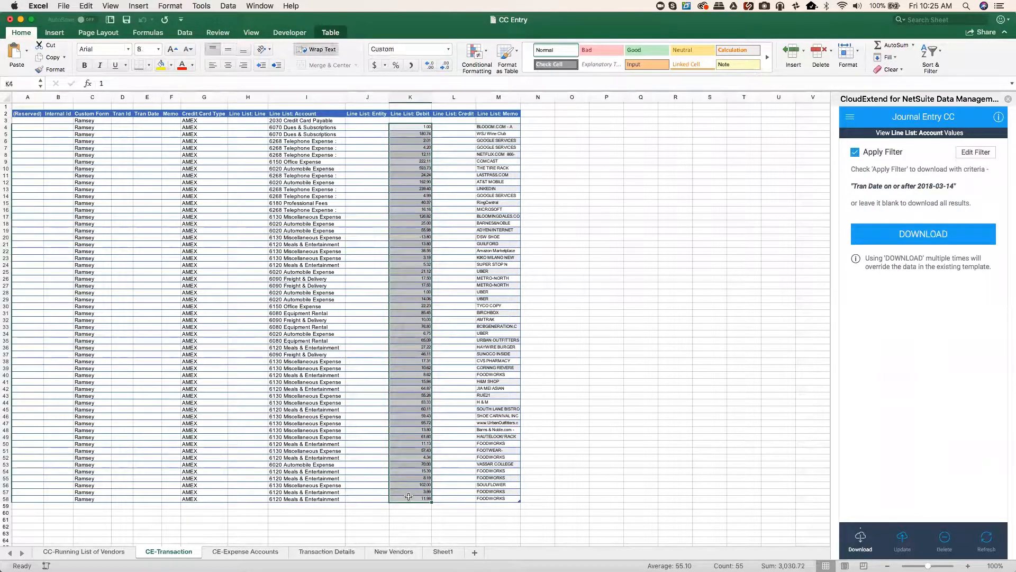
pyautogui.click(445, 122)
pyautogui.write('3030.72')
pyautogui.click(438, 209)
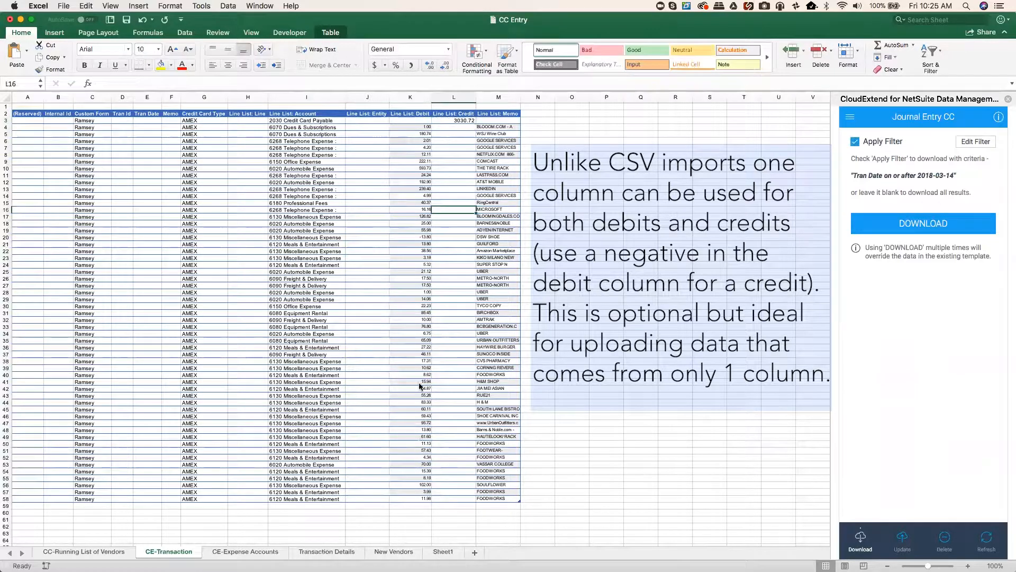
pyautogui.click(427, 239)
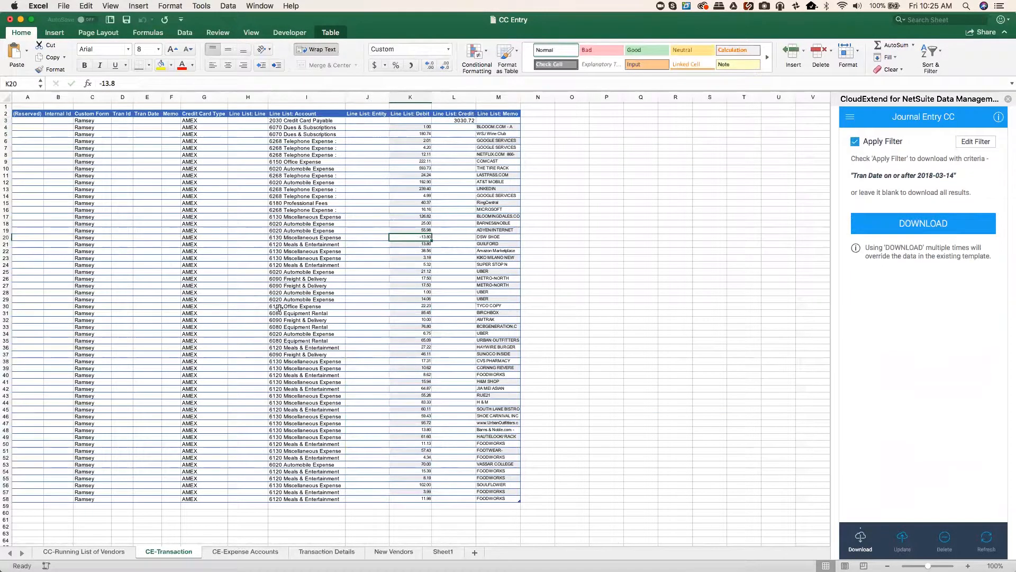
# Step: Look up "american ex" for the Credit Card Payable row's Line List: Entity and choose VE:4 American Express
pyautogui.click(376, 119)
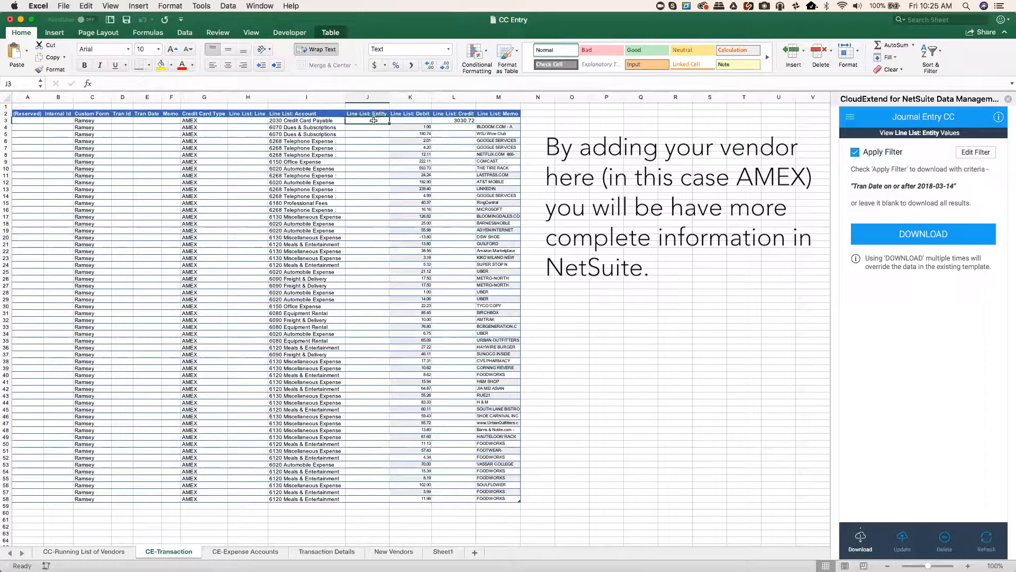
pyautogui.write('american ex')
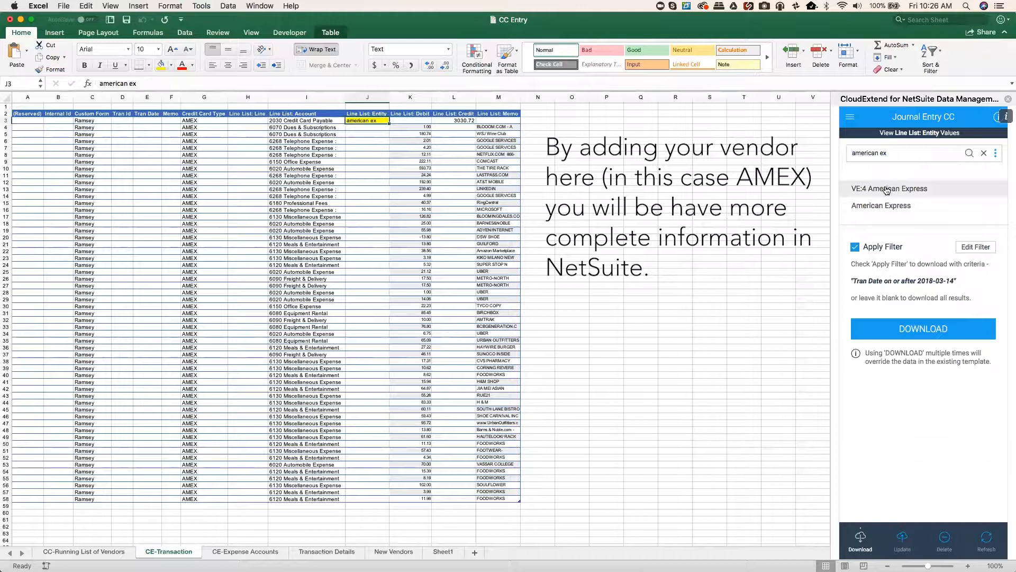
pyautogui.click(887, 189)
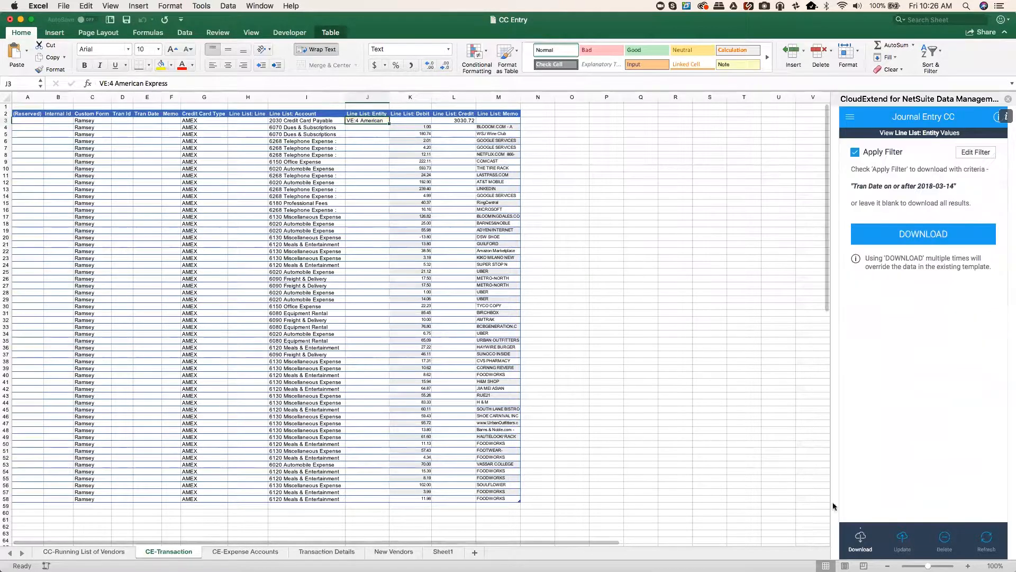
# Step: Upload the journal entry to NetSuite by running Insert/Update on all rows of the template
pyautogui.click(903, 537)
pyautogui.click(412, 175)
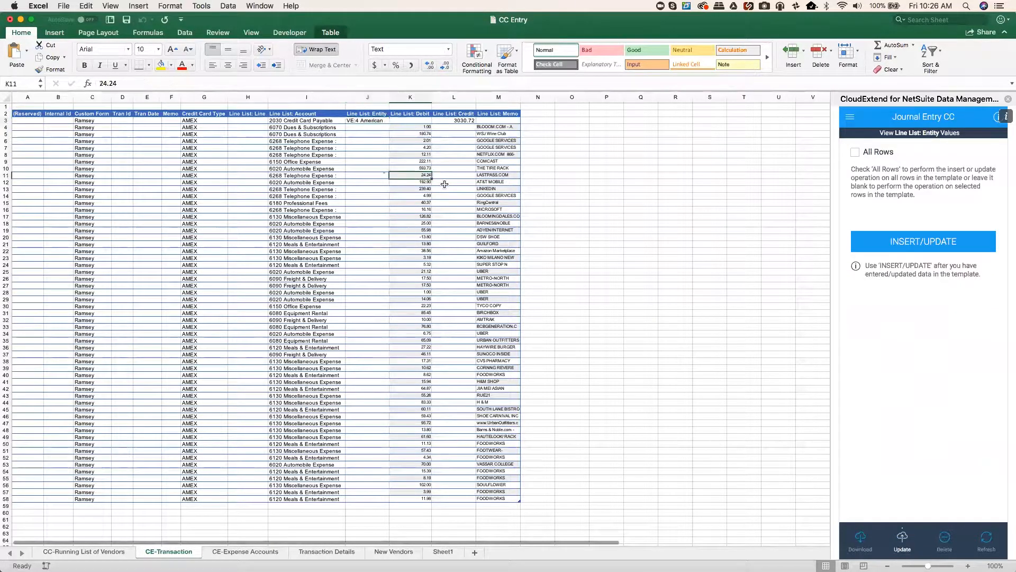
pyautogui.click(853, 154)
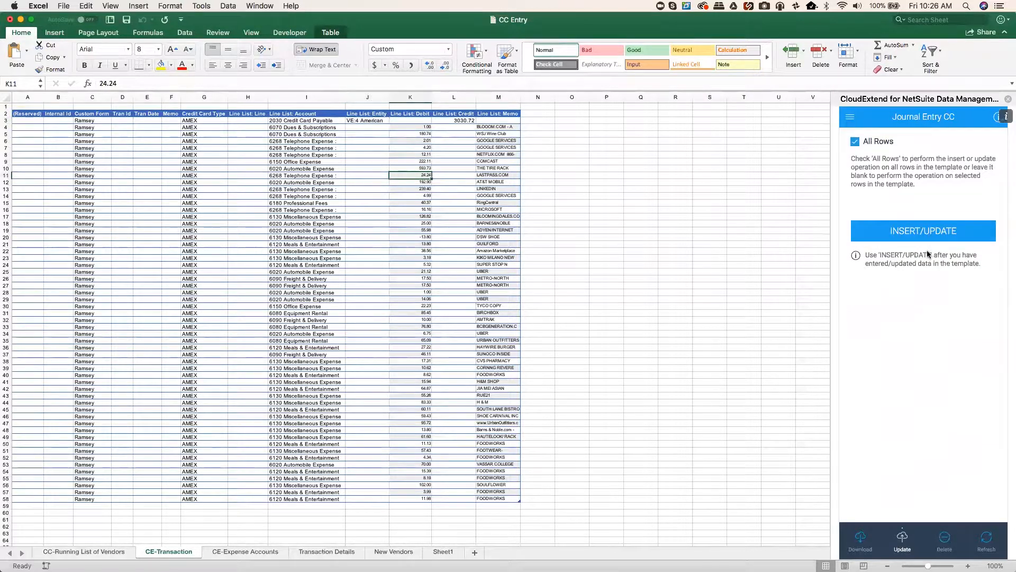
pyautogui.click(922, 233)
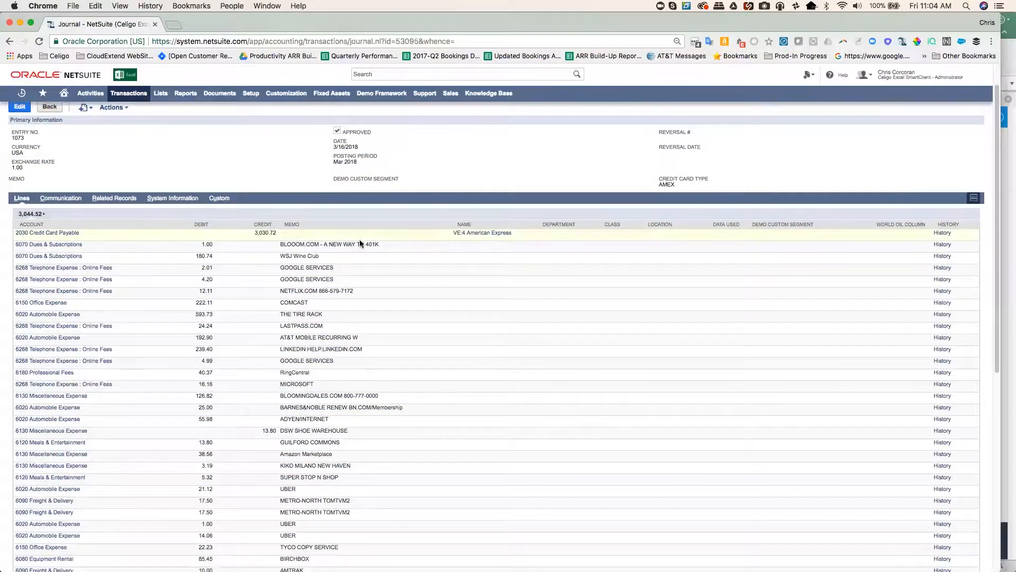
# Step: Review the uploaded journal's lines in NetSuite and open the American Express vendor record's transactions list
pyautogui.scroll(-1, 427, 242)
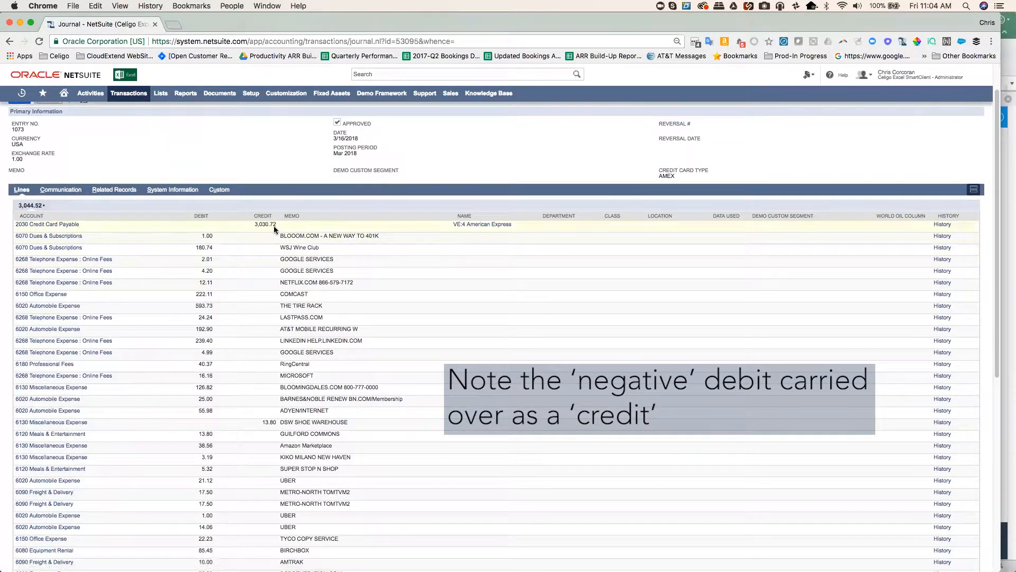
pyautogui.click(477, 225)
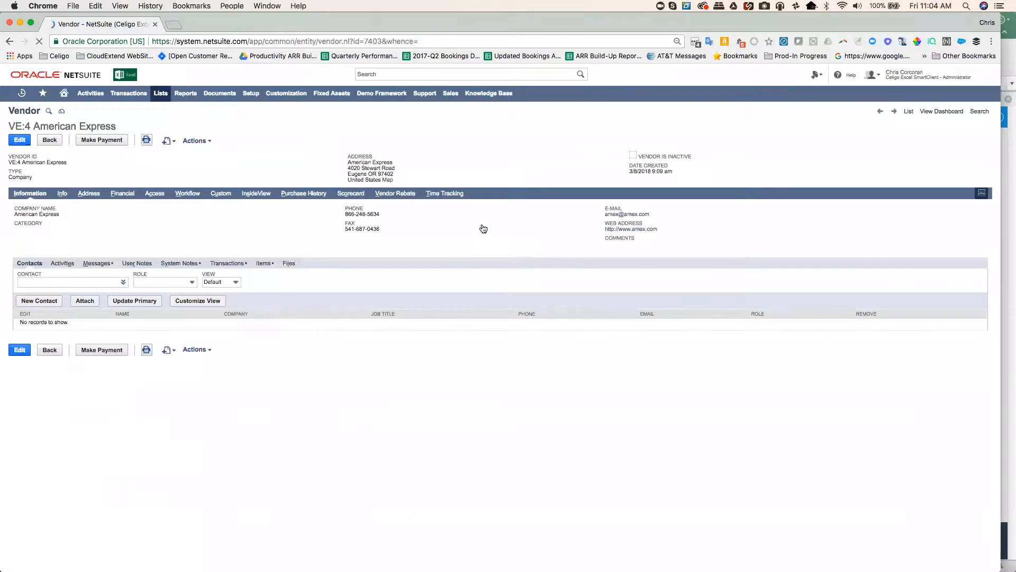
pyautogui.click(221, 263)
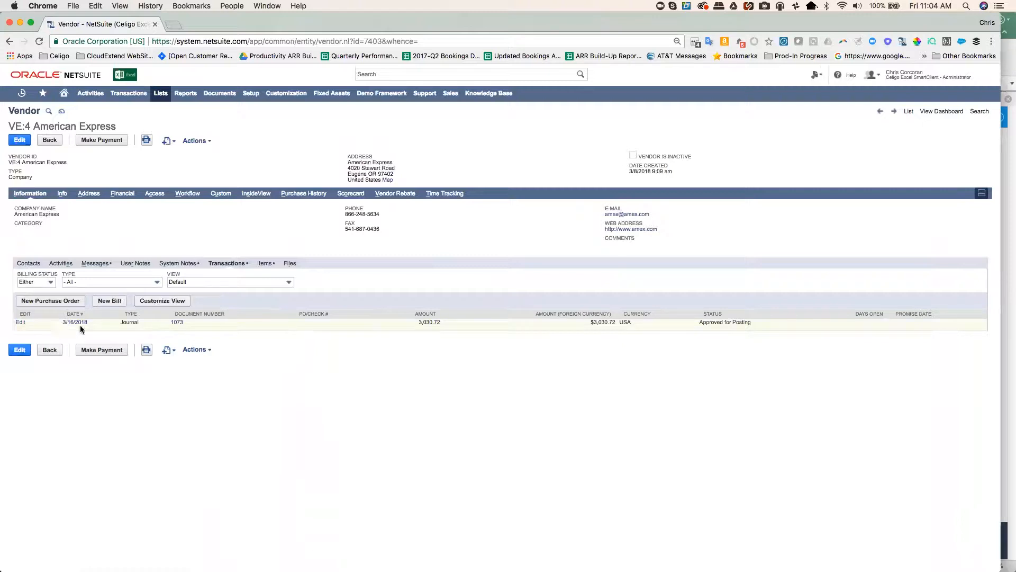
# Step: Start a new check in NetSuite and look up "american exp" to set VE:4 American Express as the payee
pyautogui.moveTo(127, 95)
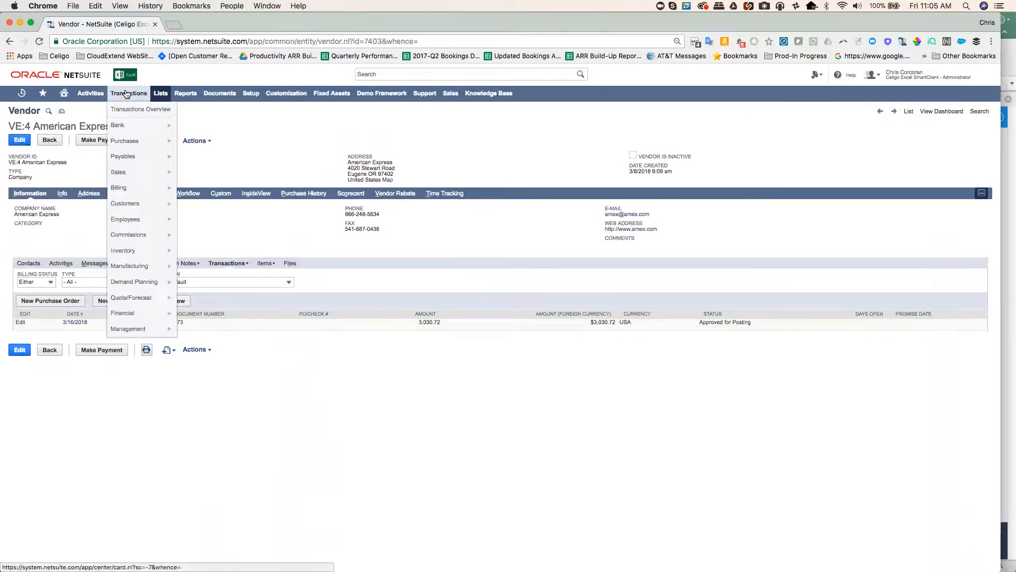
pyautogui.moveTo(159, 125)
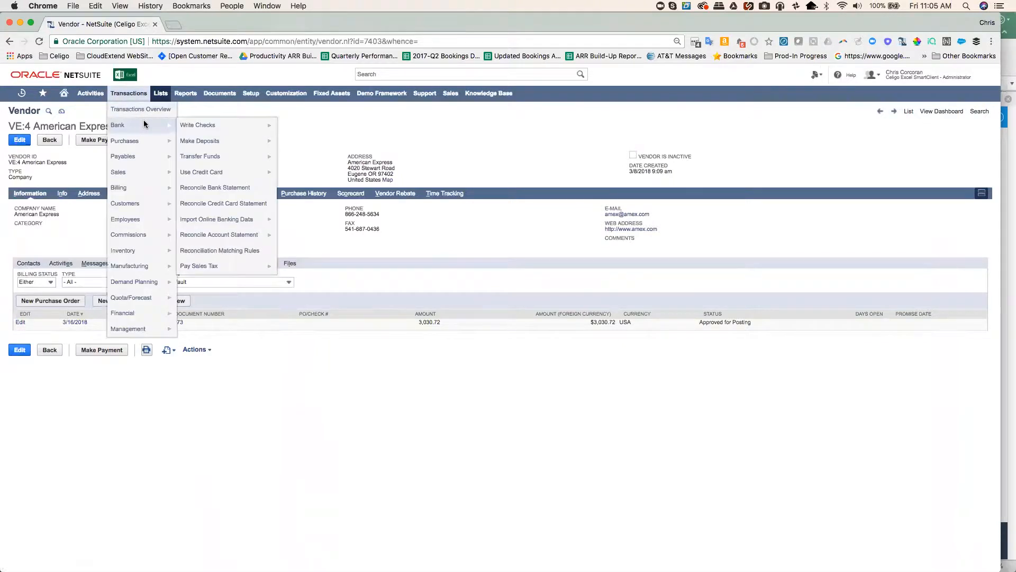
pyautogui.click(218, 126)
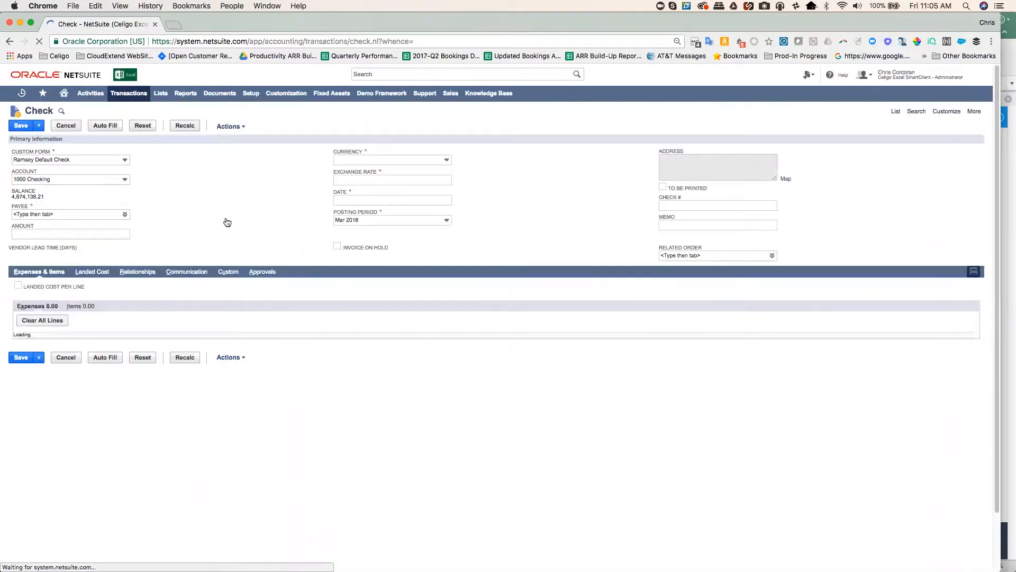
pyautogui.click(88, 214)
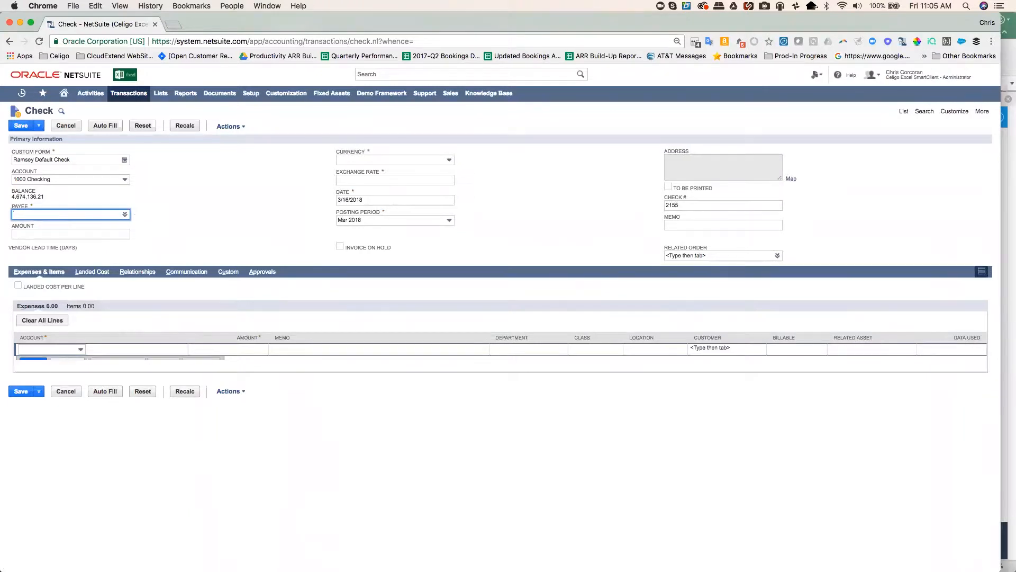
pyautogui.write('americ an e')
pyautogui.press('BackSpace')
pyautogui.press('BackSpace')
pyautogui.press('BackSpace')
pyautogui.press('BackSpace')
pyautogui.press('BackSpace')
pyautogui.write('an exp')
pyautogui.press('Tab')
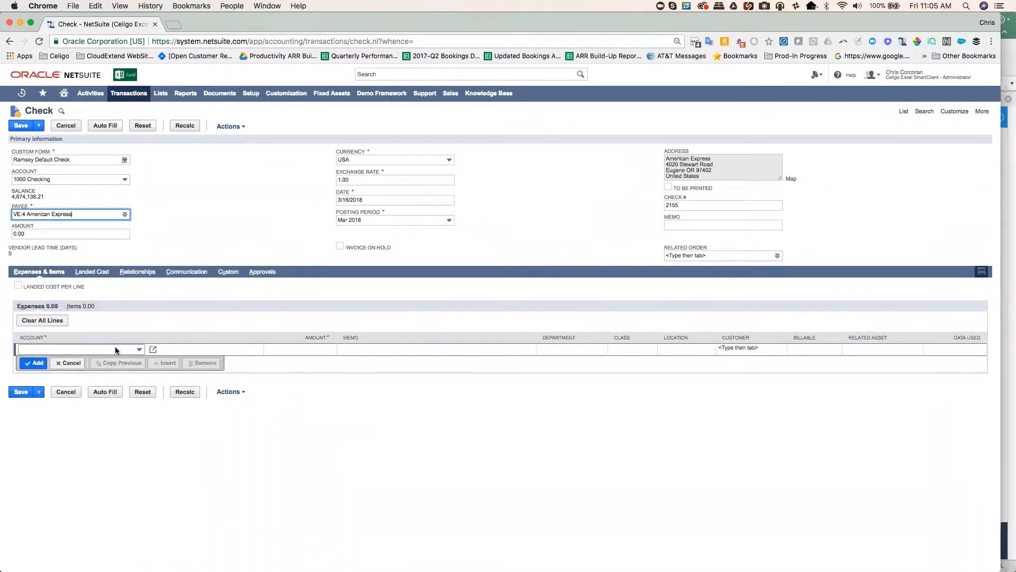
# Step: Add an expense line of 3030.72 to the check against account 2030 Credit Card Payable
pyautogui.click(139, 350)
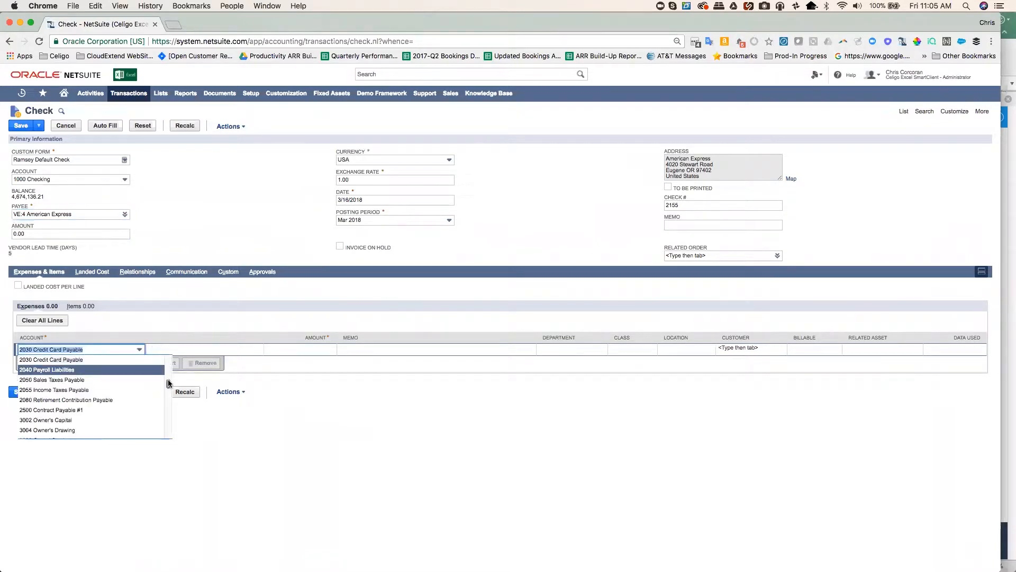
pyautogui.click(140, 360)
pyautogui.press('Tab')
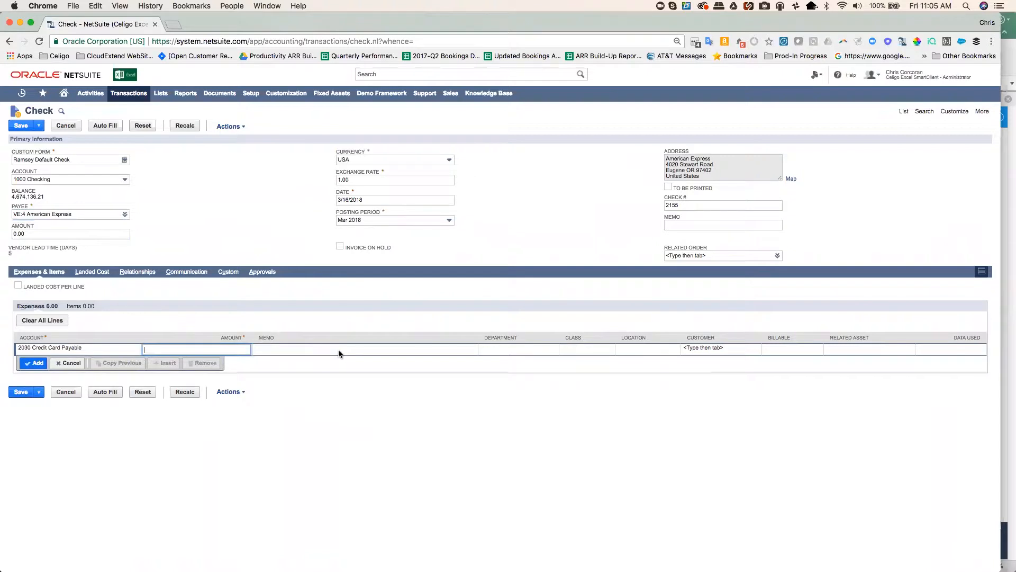
pyautogui.write('3030.72')
pyautogui.press('Return')
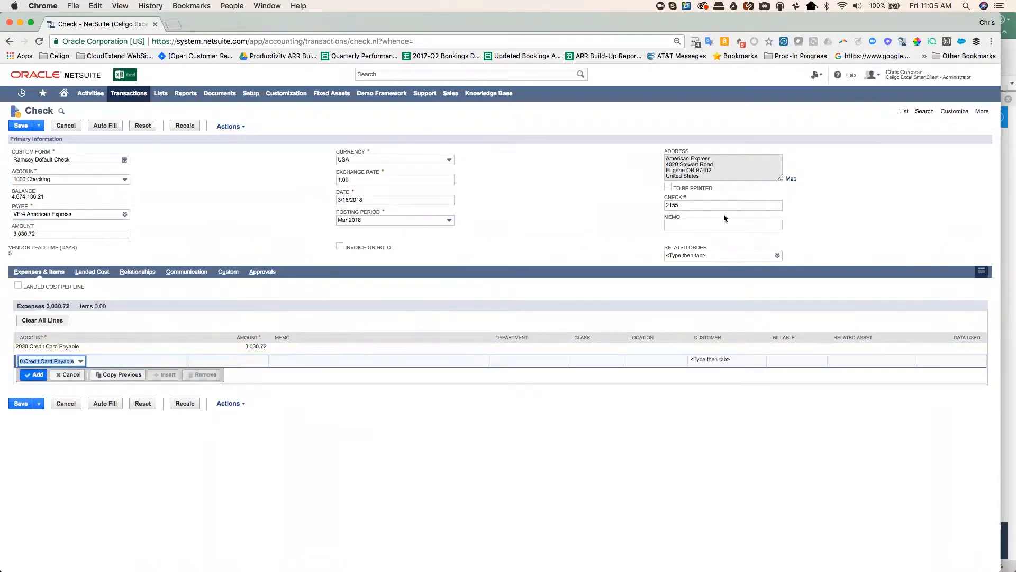
# Step: Save the check and open the American Express vendor record to review its transactions
pyautogui.click(21, 126)
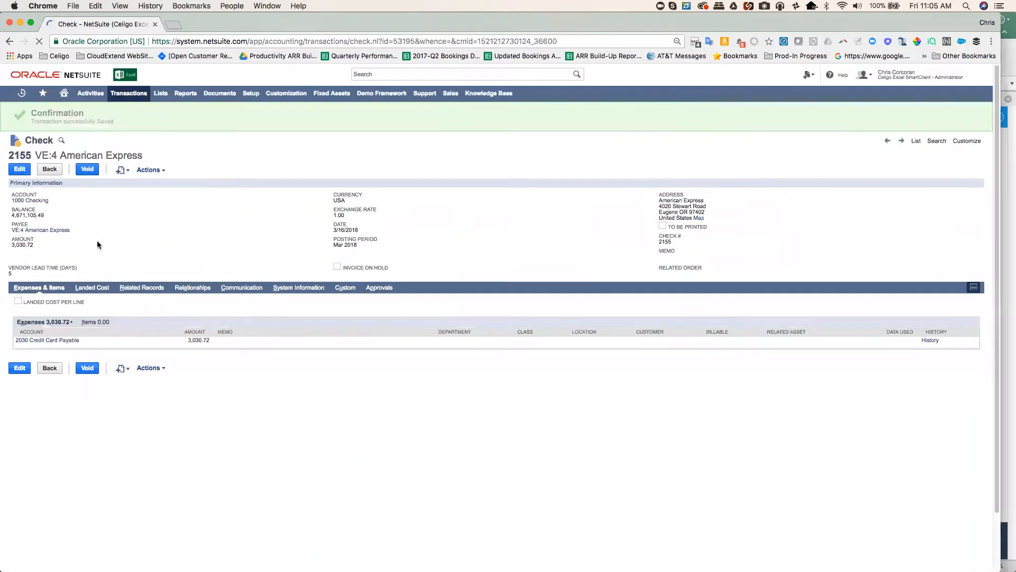
pyautogui.click(65, 231)
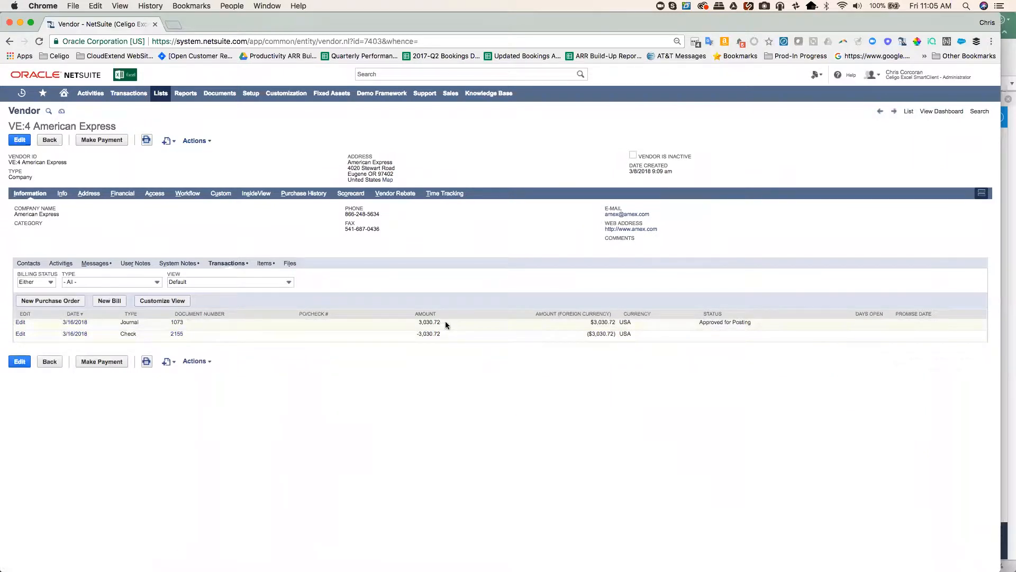
pyautogui.click(120, 195)
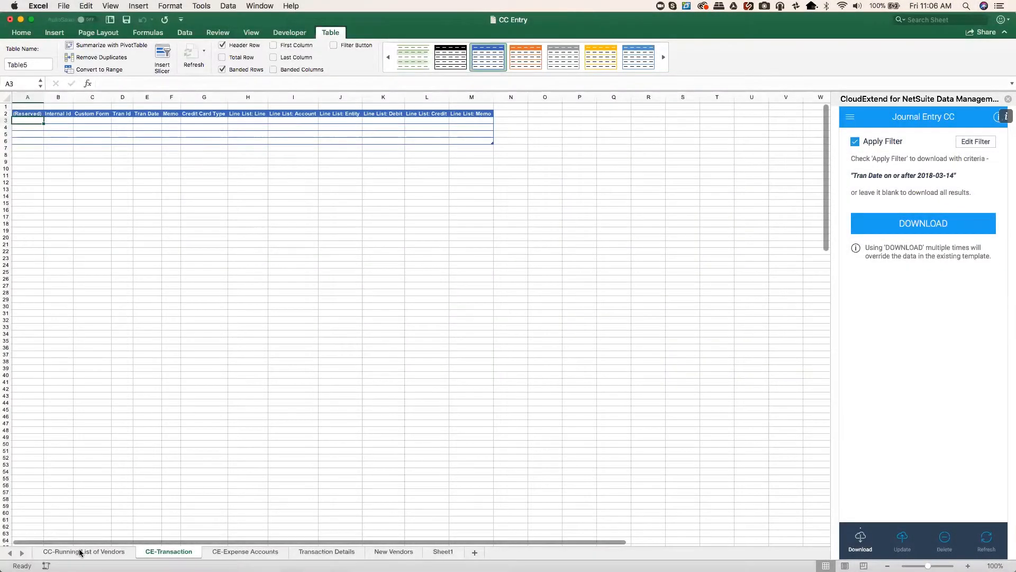
# Step: Review the vendors and their associated G/L accounts on the CC-Running List of Vendors sheet of the CC Entry workbook in Excel
pyautogui.click(122, 478)
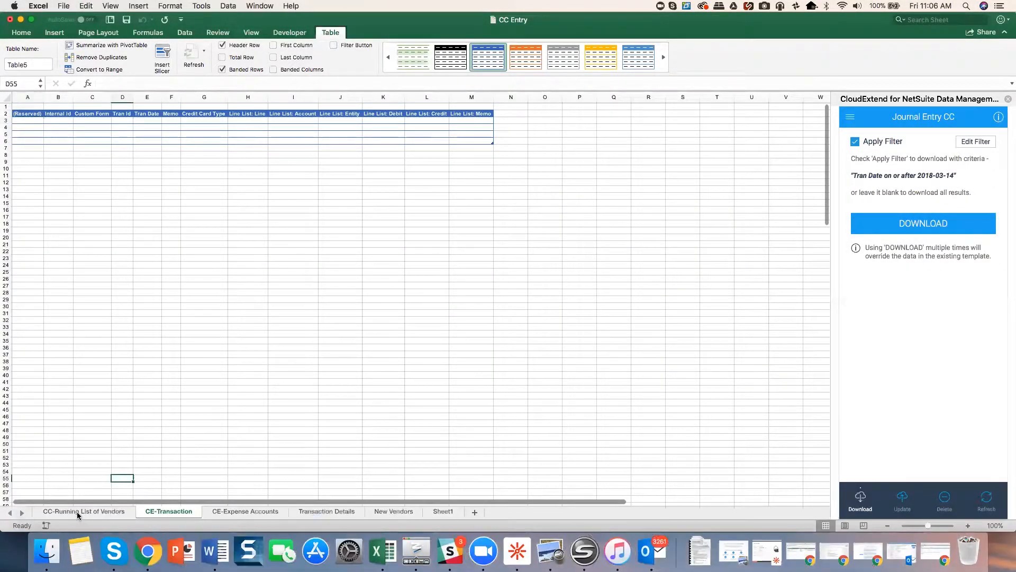
pyautogui.click(77, 511)
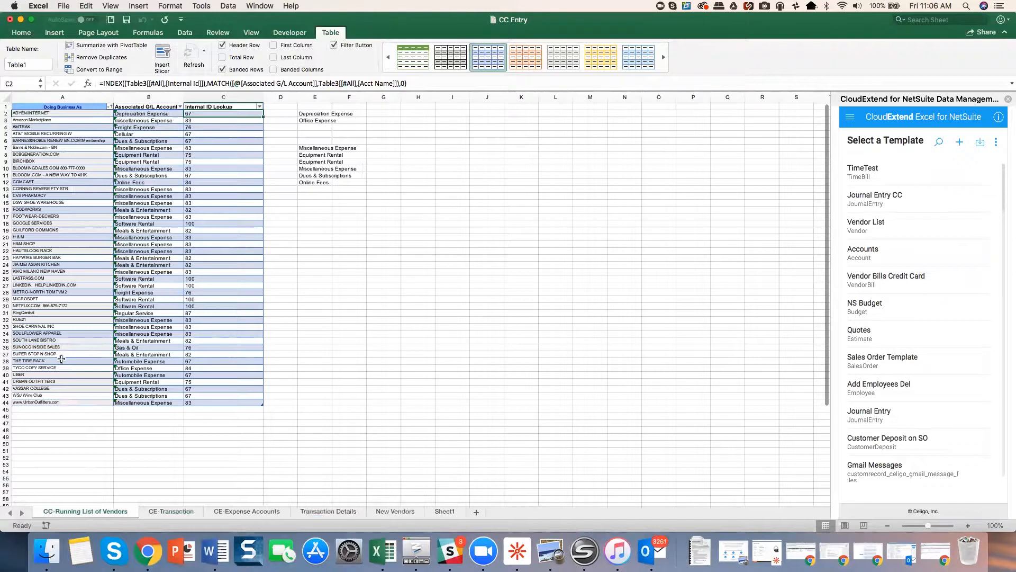
pyautogui.click(75, 401)
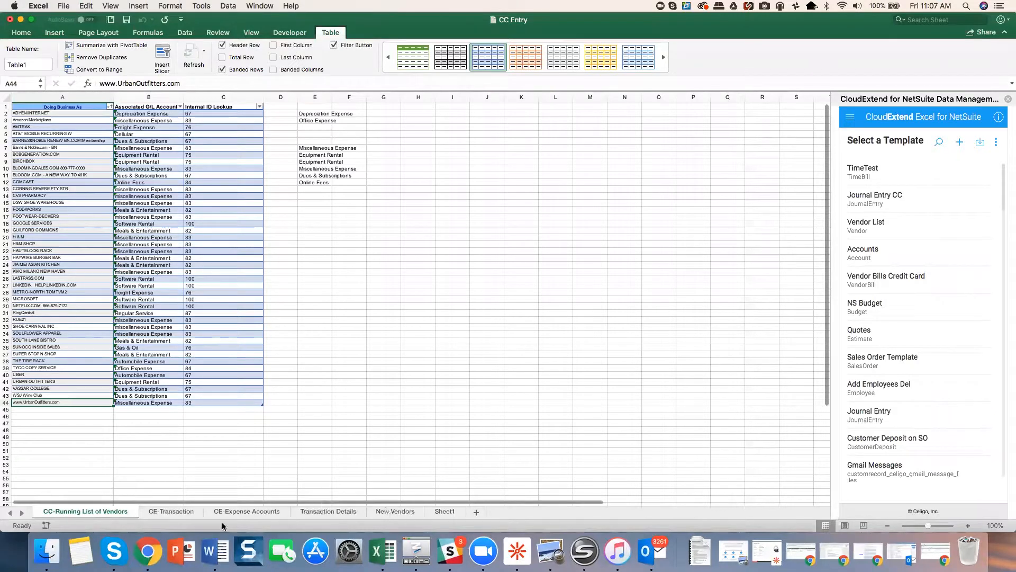
# Step: Widen the Acct Name column on the CE-Expense Accounts sheet and return to the CC-Running List of Vendors sheet
pyautogui.click(233, 509)
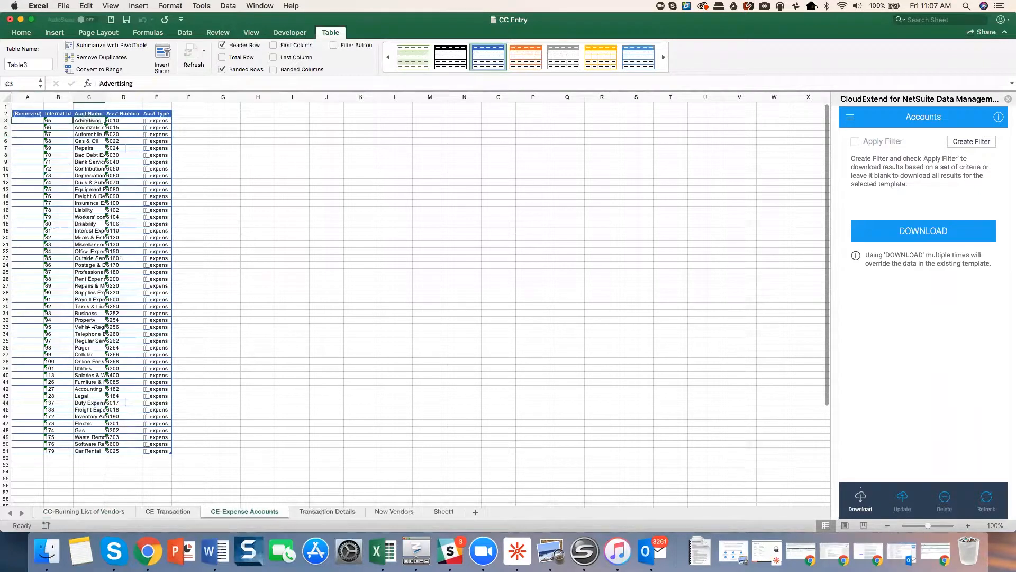
pyautogui.moveTo(106, 96); pyautogui.dragTo(133, 97)
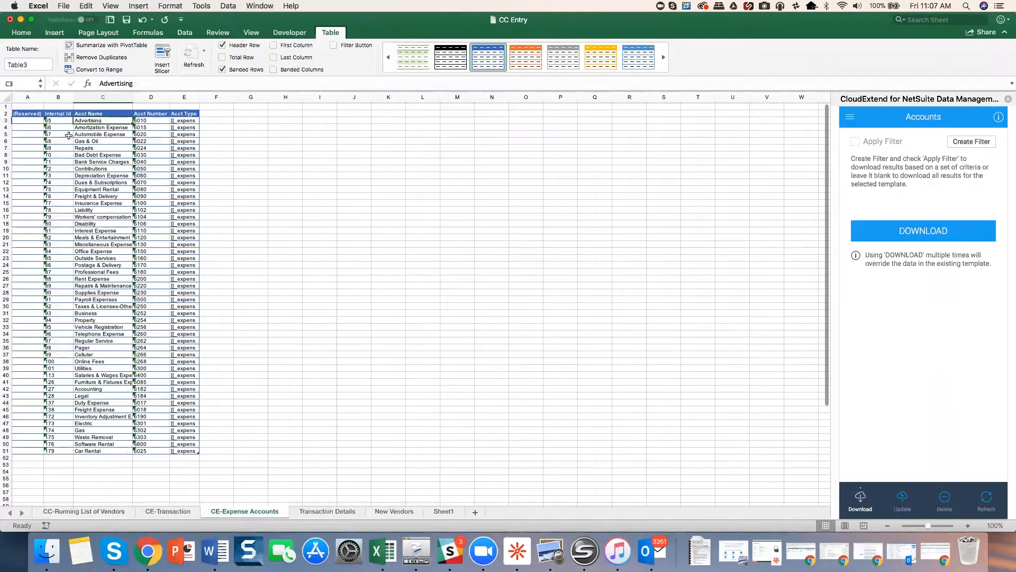
pyautogui.click(84, 511)
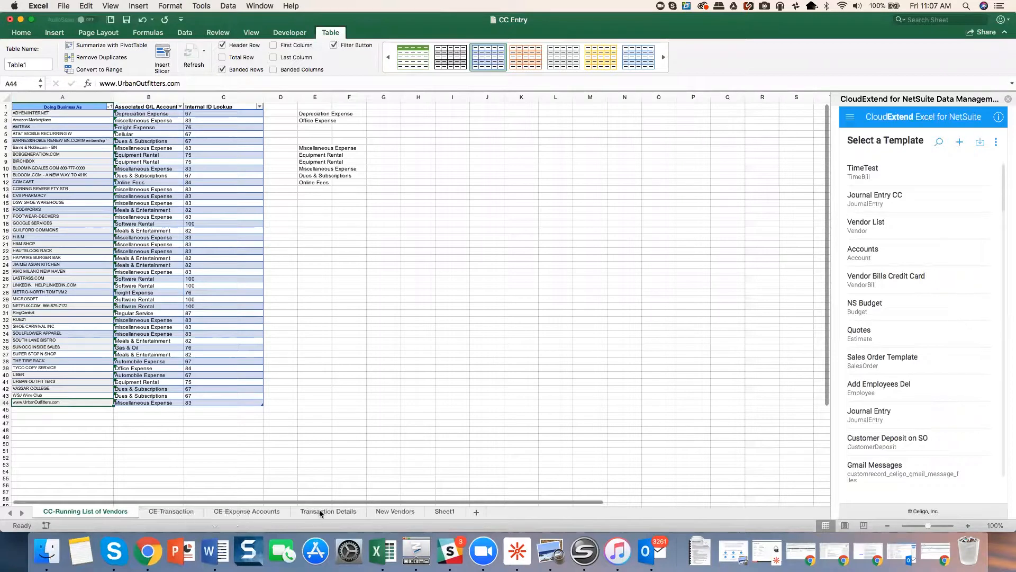
# Step: Run the Load_JE macro on the CE-Transaction sheet to fill the journal entry template with the card transactions
pyautogui.click(165, 512)
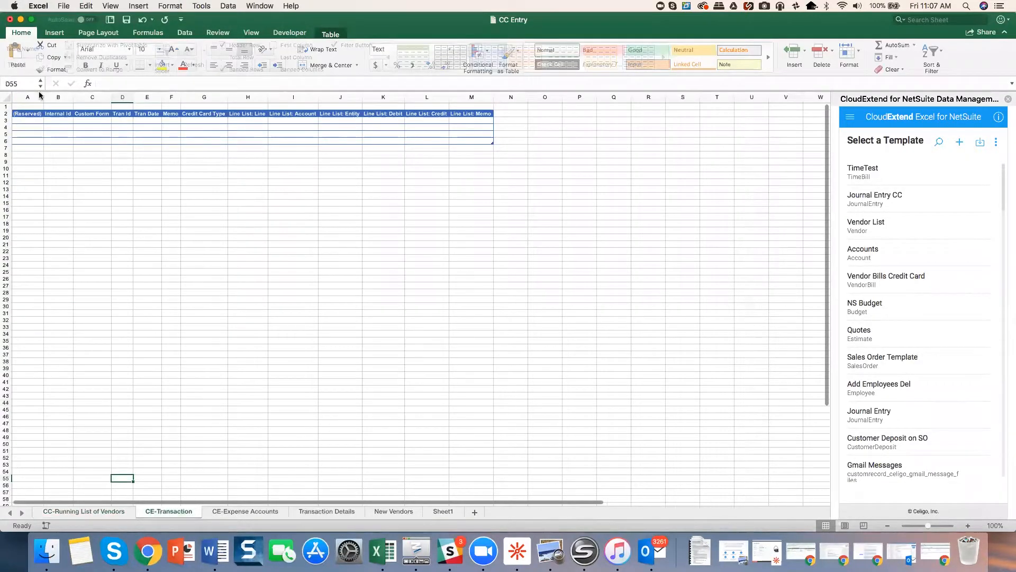
pyautogui.click(64, 120)
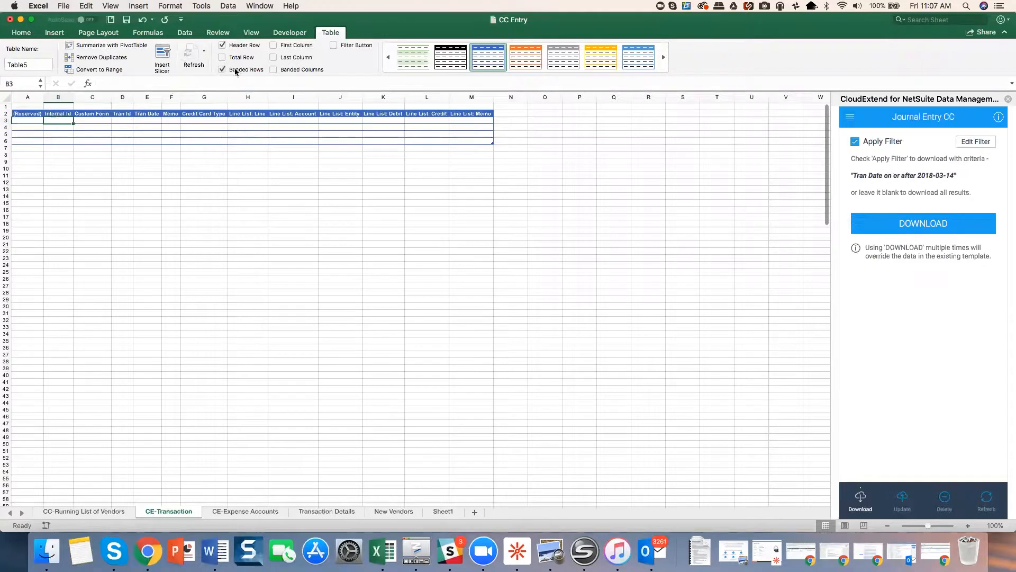
pyautogui.click(289, 32)
pyautogui.click(45, 57)
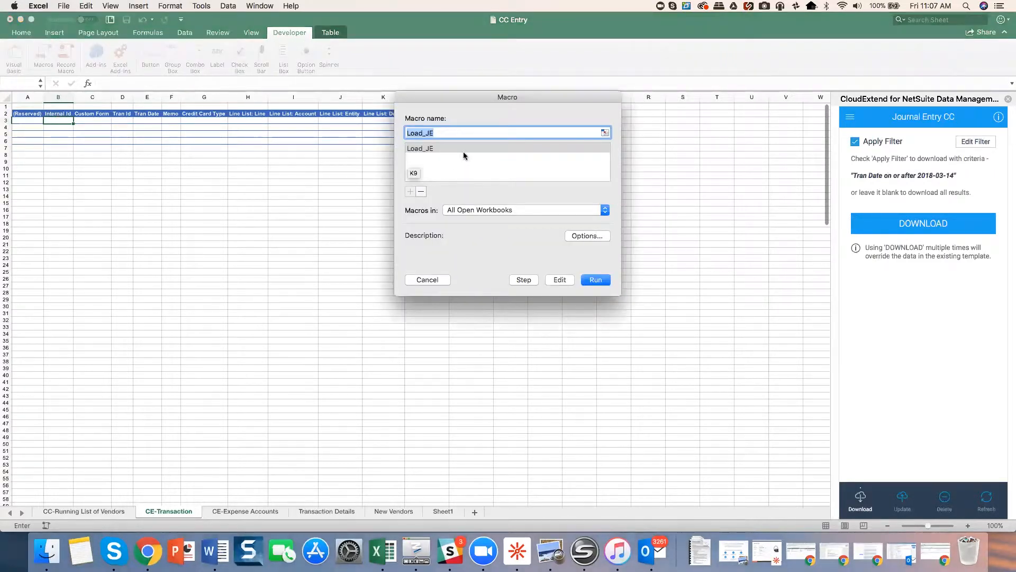
pyautogui.click(596, 280)
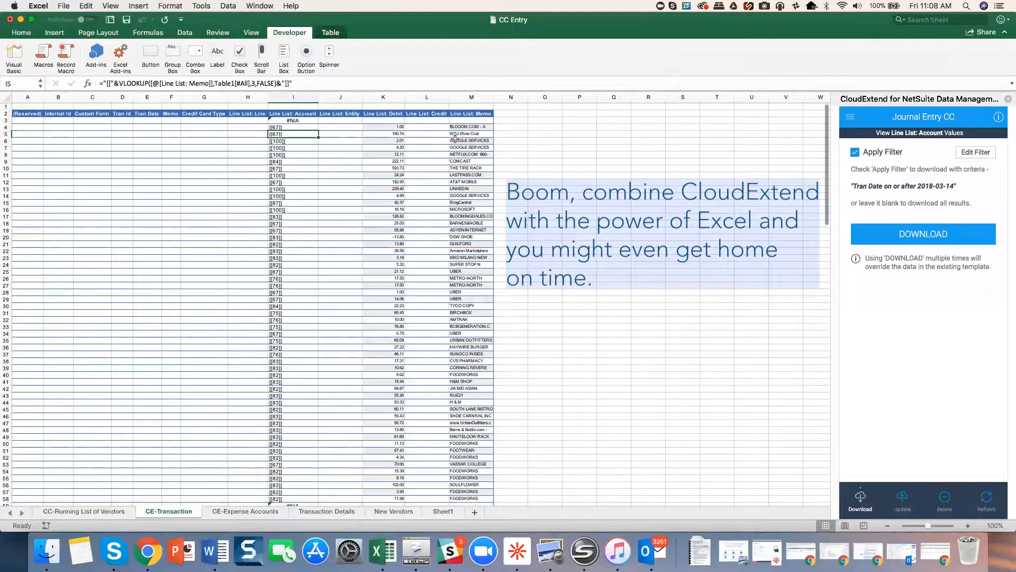
# Step: Check the loaded journal lines and delete the empty last table row, row 59
pyautogui.click(470, 128)
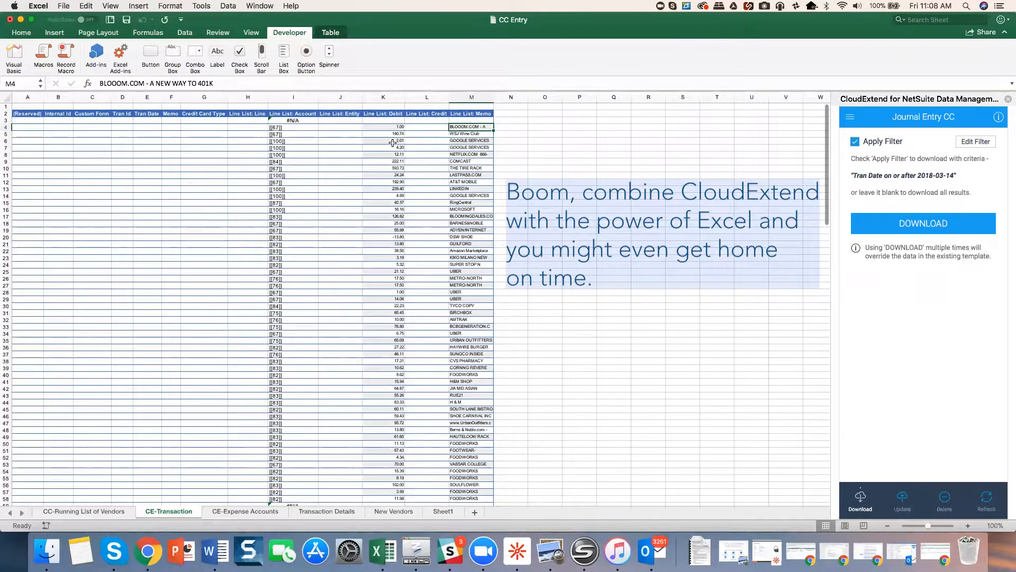
pyautogui.scroll(-3, 337, 280)
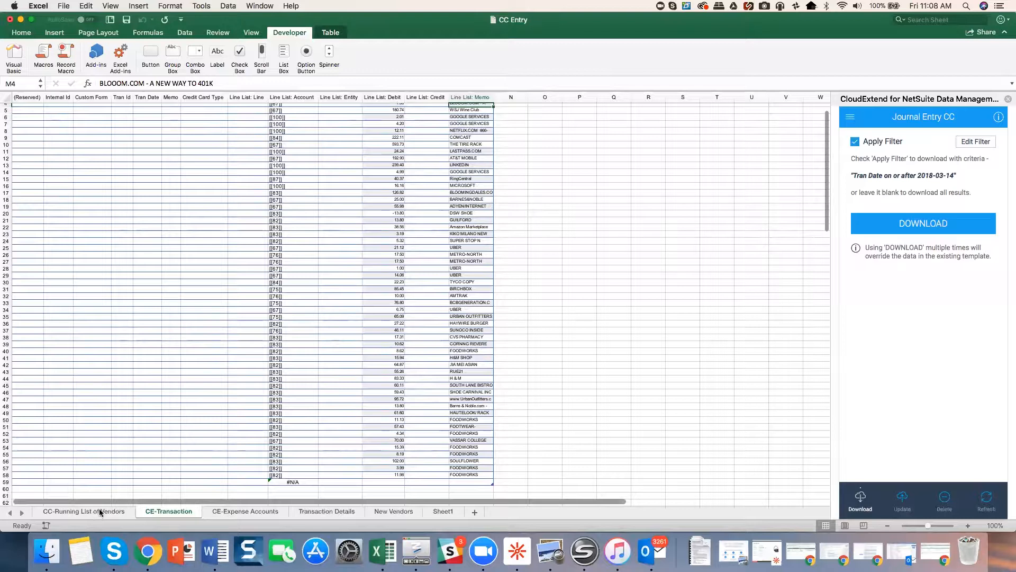
pyautogui.rightClick(346, 482)
pyautogui.moveTo(468, 399)
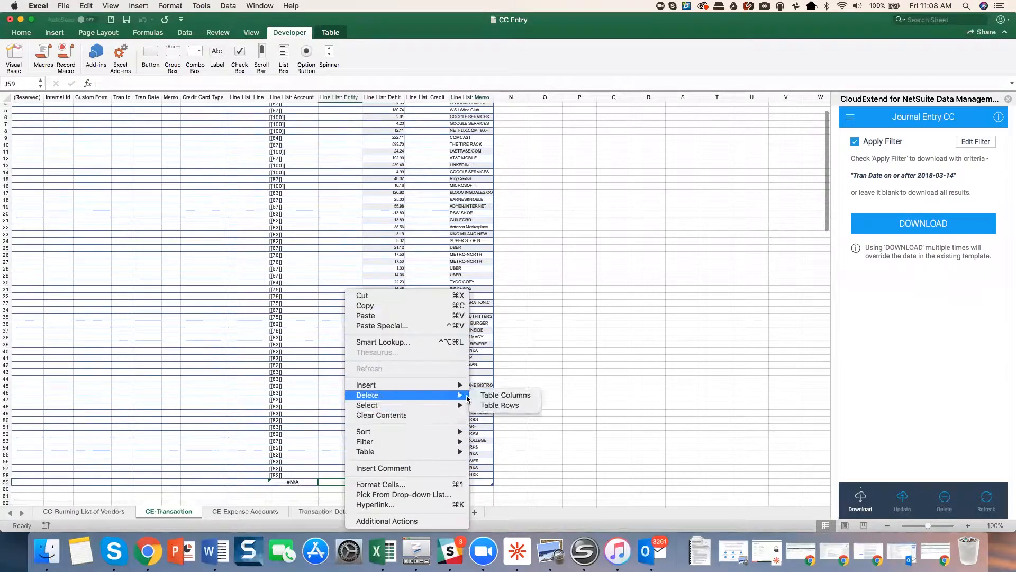
pyautogui.click(499, 405)
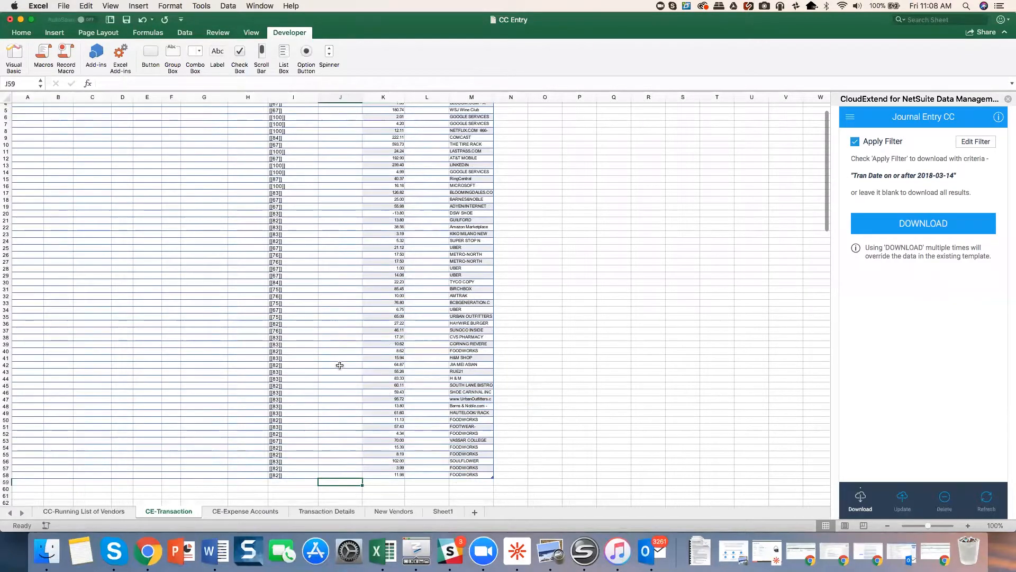
# Step: In row 3, look up "credit card" for the Line List: Account and choose VE:4 American Express as the Line List: Entity
pyautogui.scroll(3, 339, 366)
pyautogui.click(293, 121)
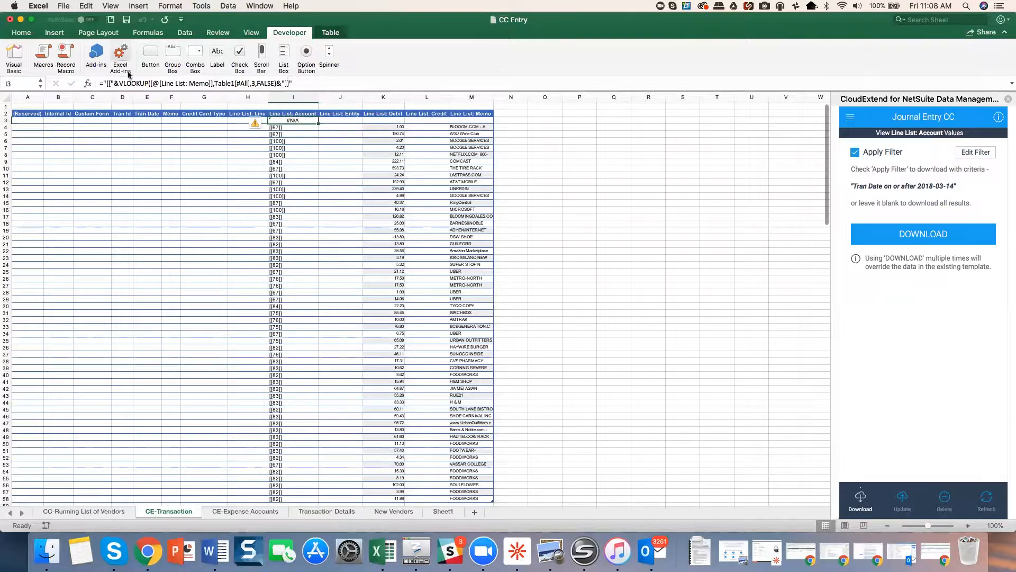
pyautogui.write('credit card')
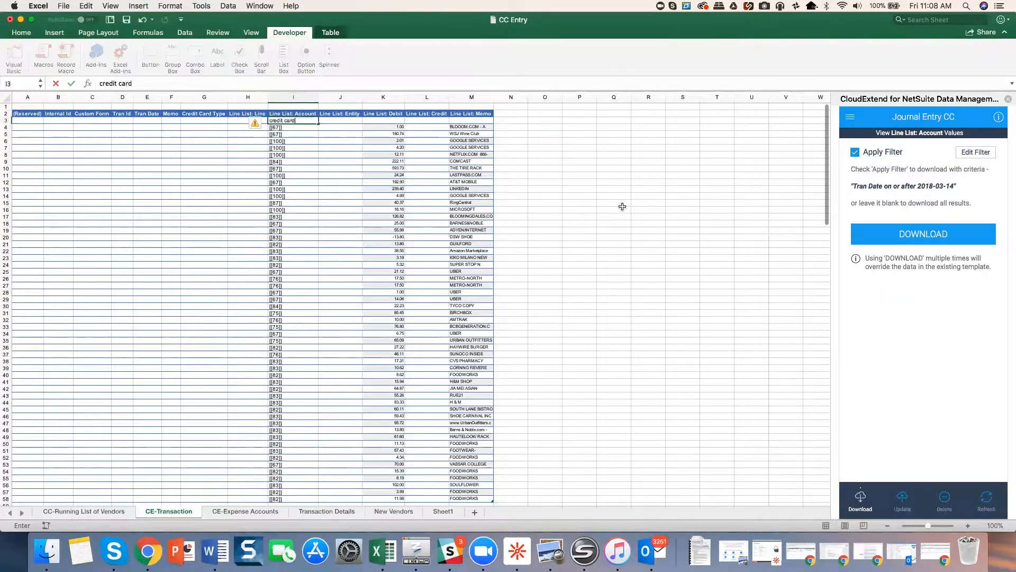
pyautogui.press('Return')
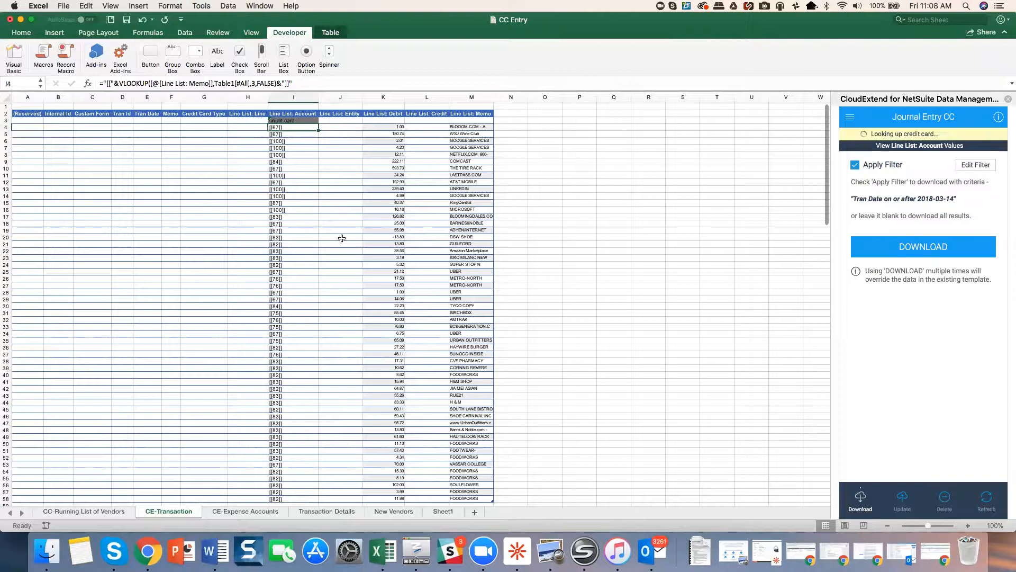
pyautogui.click(356, 121)
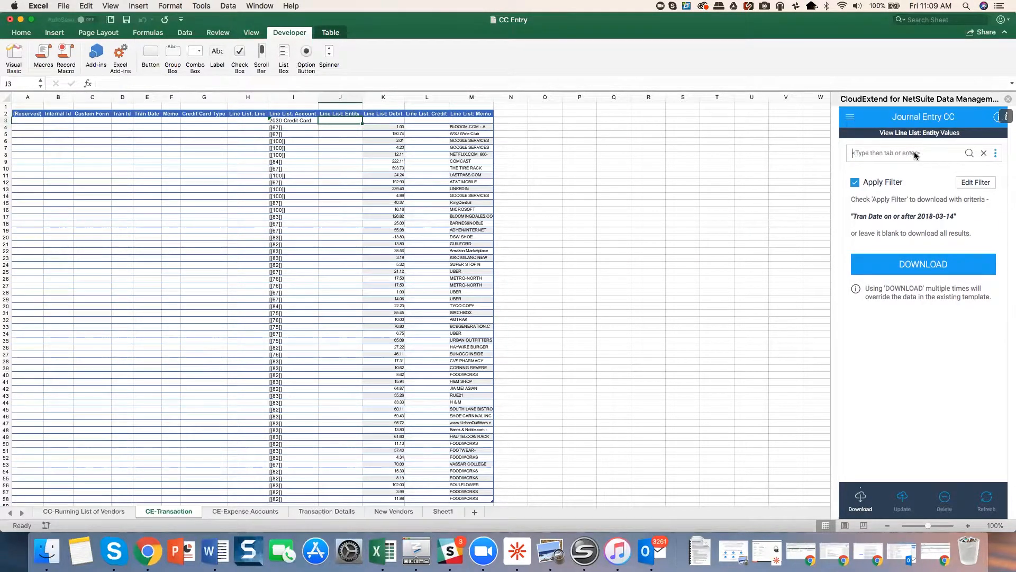
pyautogui.write('american')
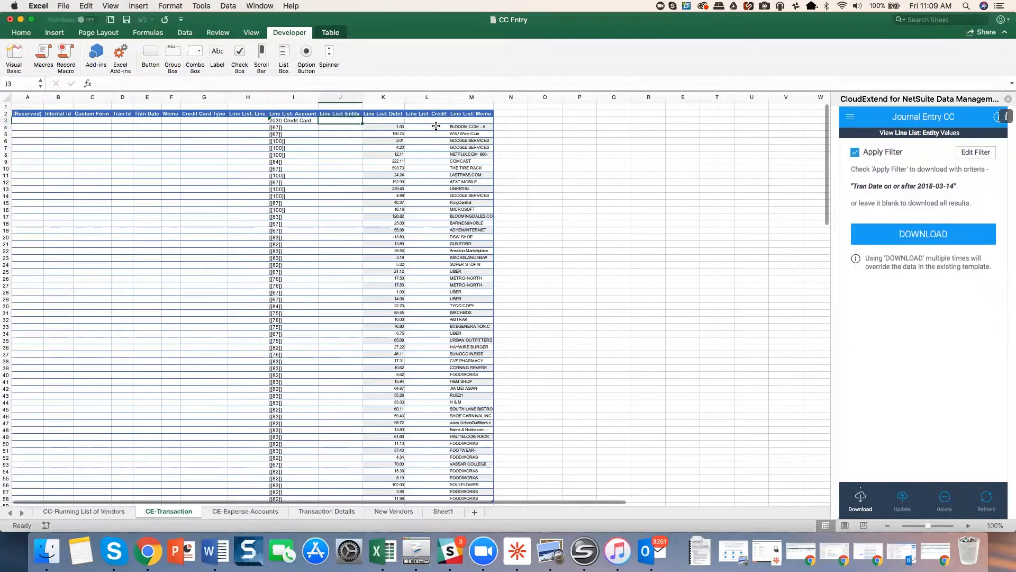
# Step: Enter 3030.72 as the Line List: Credit and AP as the Line List: Memo in row 3
pyautogui.click(417, 121)
pyautogui.write('30')
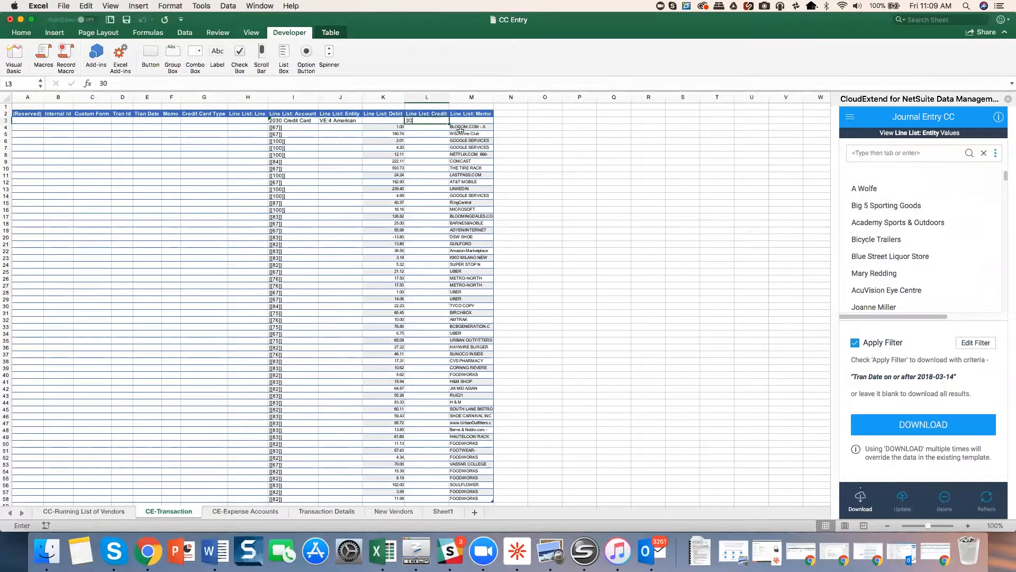
pyautogui.write('30.72')
pyautogui.press('Tab')
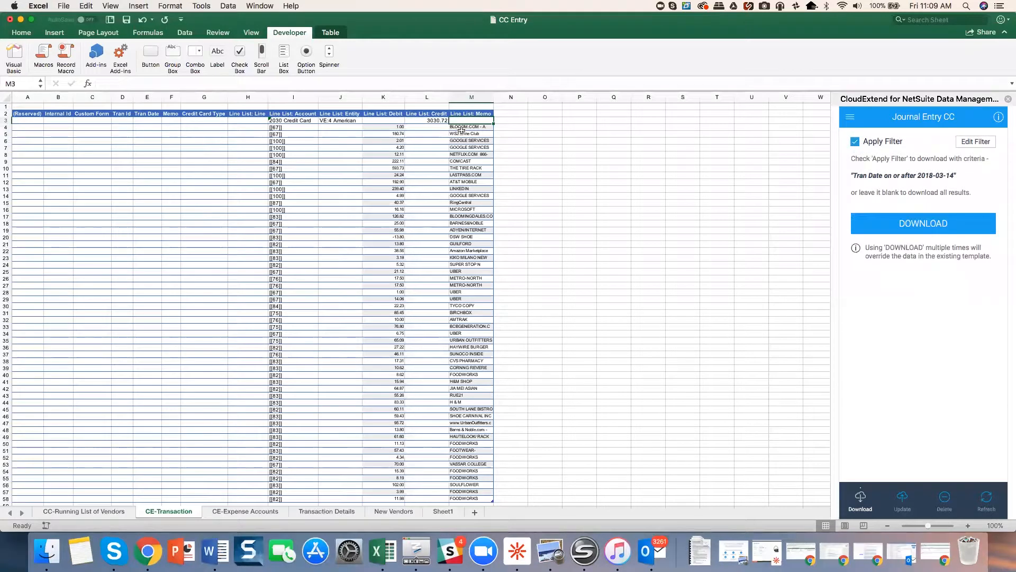
pyautogui.write('AP')
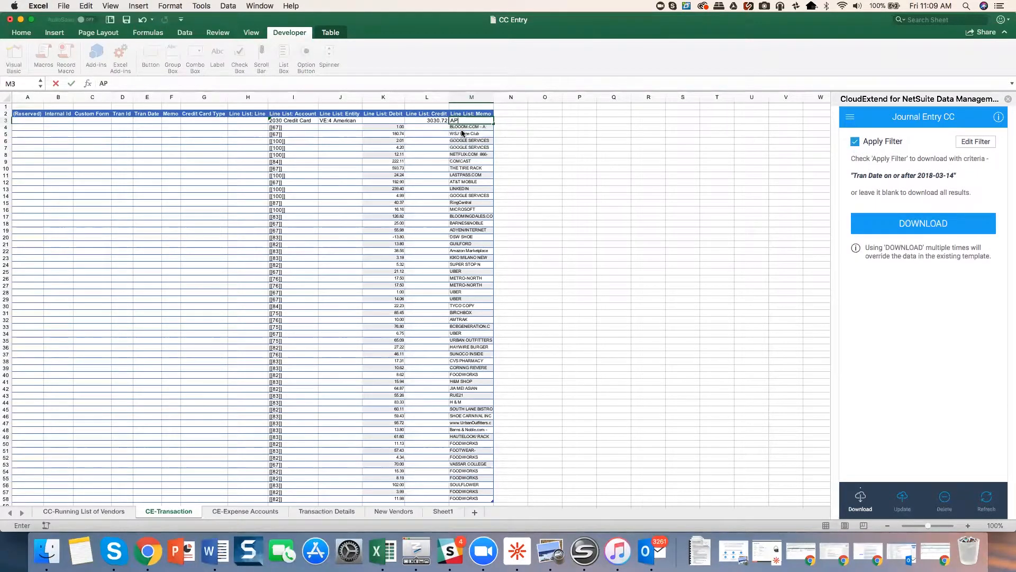
# Step: Choose Ramsey Journal Entry as the Custom Form in row 3
pyautogui.click(92, 120)
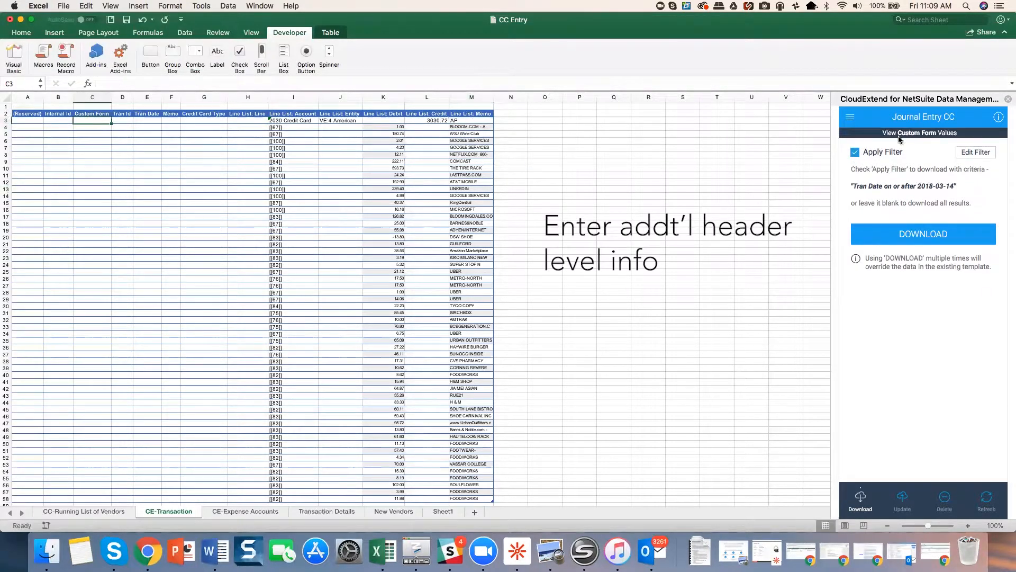
pyautogui.click(894, 189)
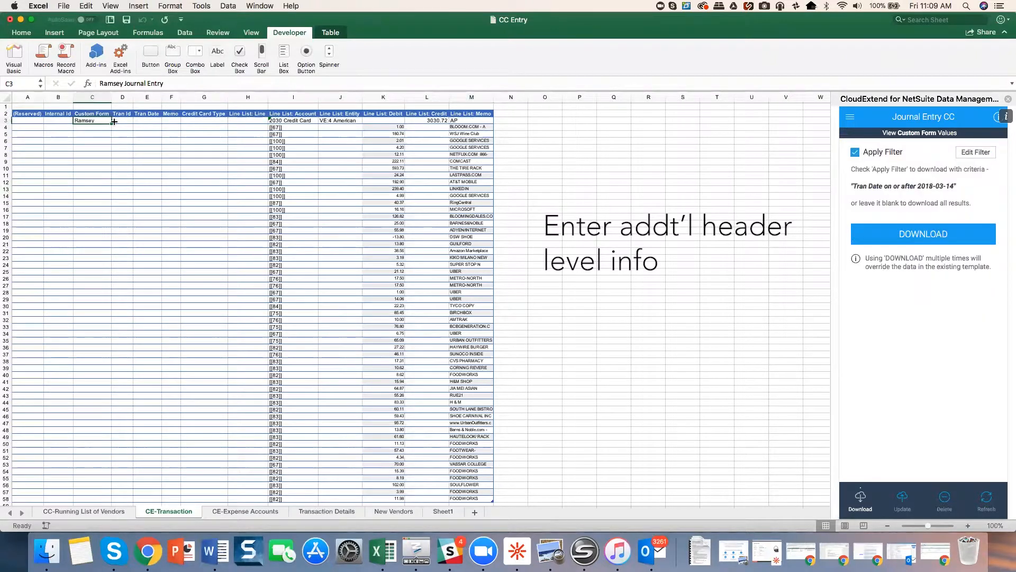
# Step: Fill Ramsey Journal Entry down the Custom Form column, then set Credit Card Type to AMEX for every row of the table
pyautogui.doubleClick(111, 124)
pyautogui.click(210, 121)
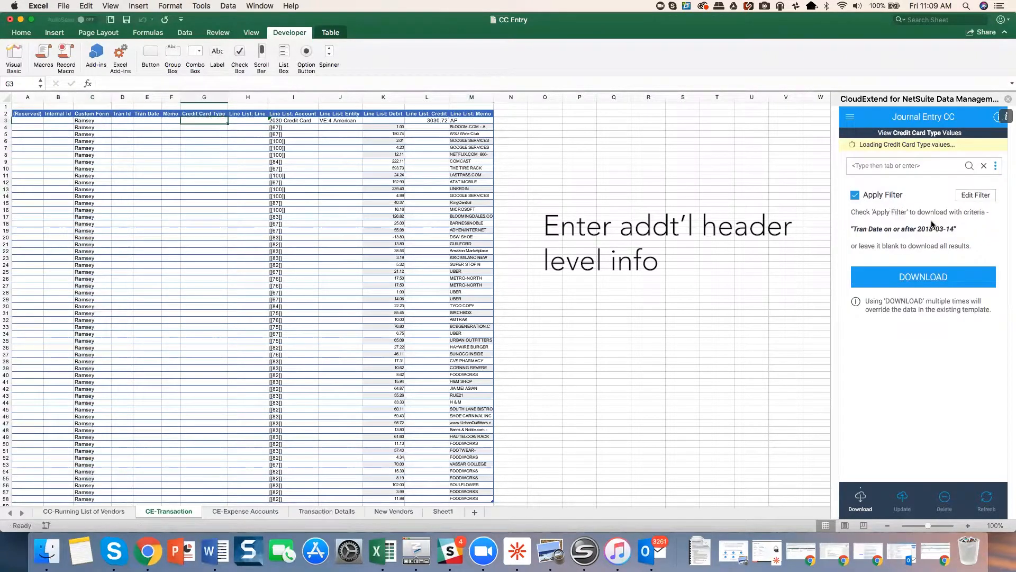
pyautogui.doubleClick(227, 124)
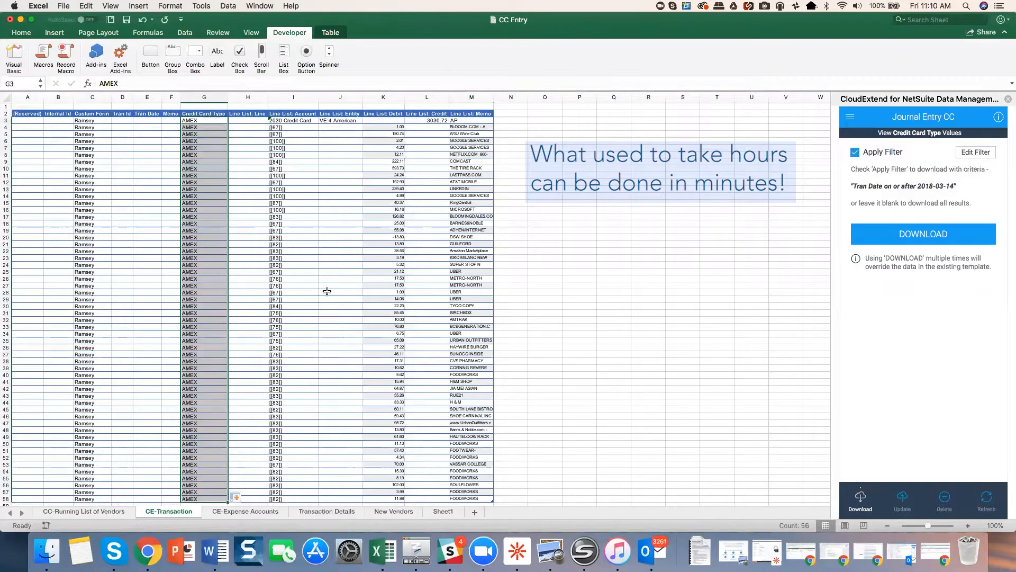
pyautogui.scroll(-2, 340, 323)
pyautogui.scroll(2, 340, 322)
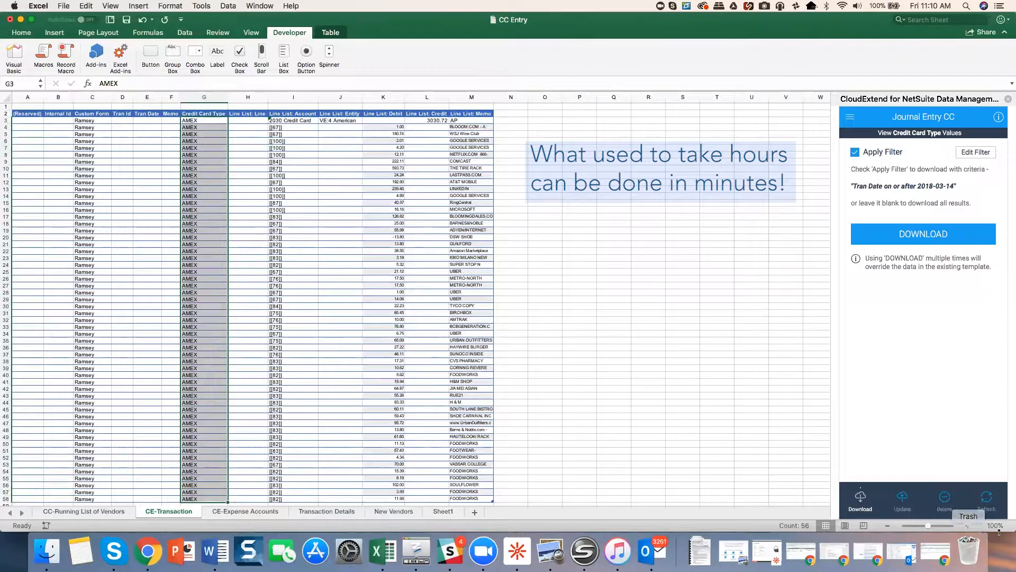
# Step: Insert all rows of the Journal Entry CC template into NetSuite as a journal entry
pyautogui.click(902, 501)
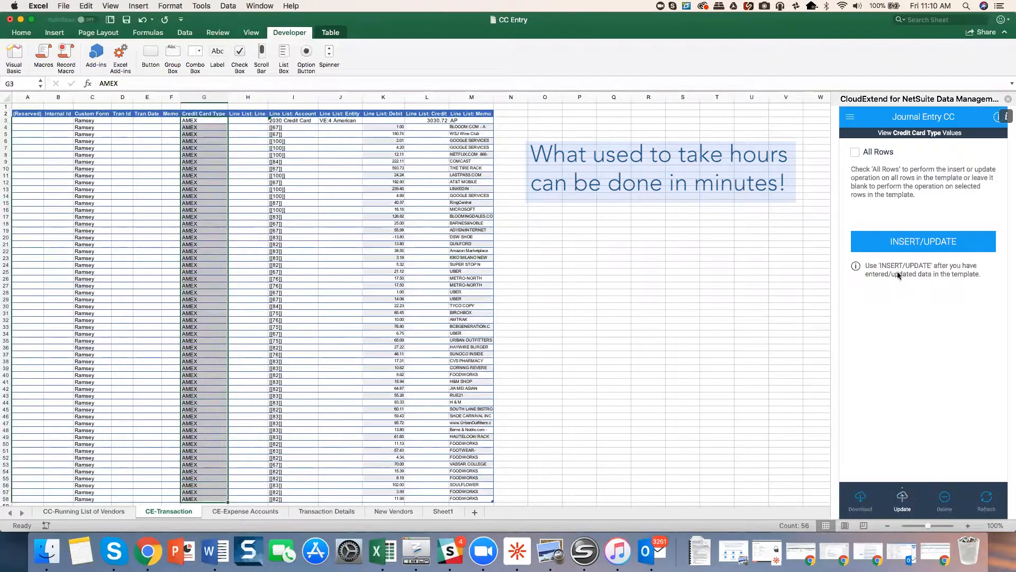
pyautogui.click(854, 153)
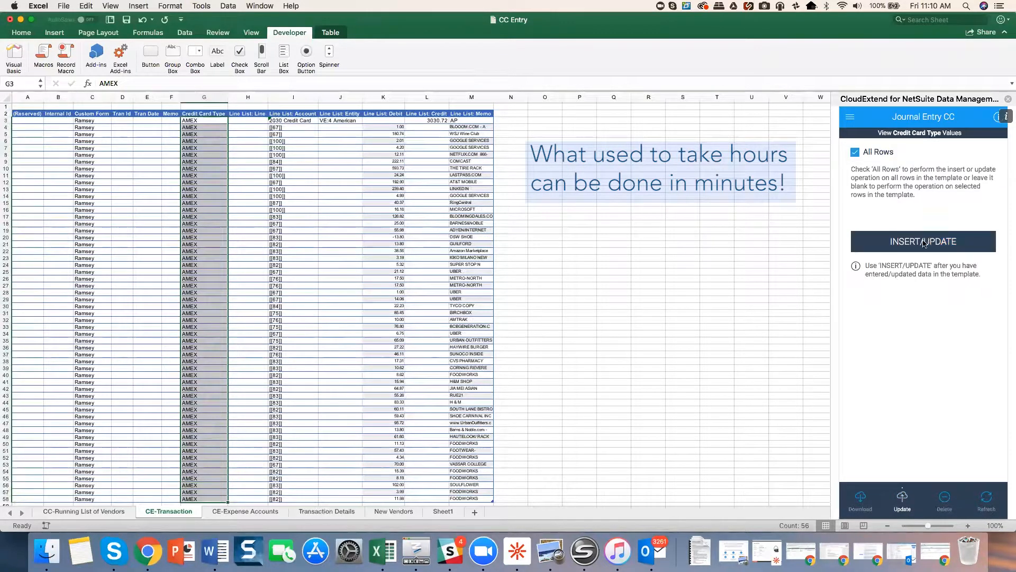
pyautogui.click(922, 242)
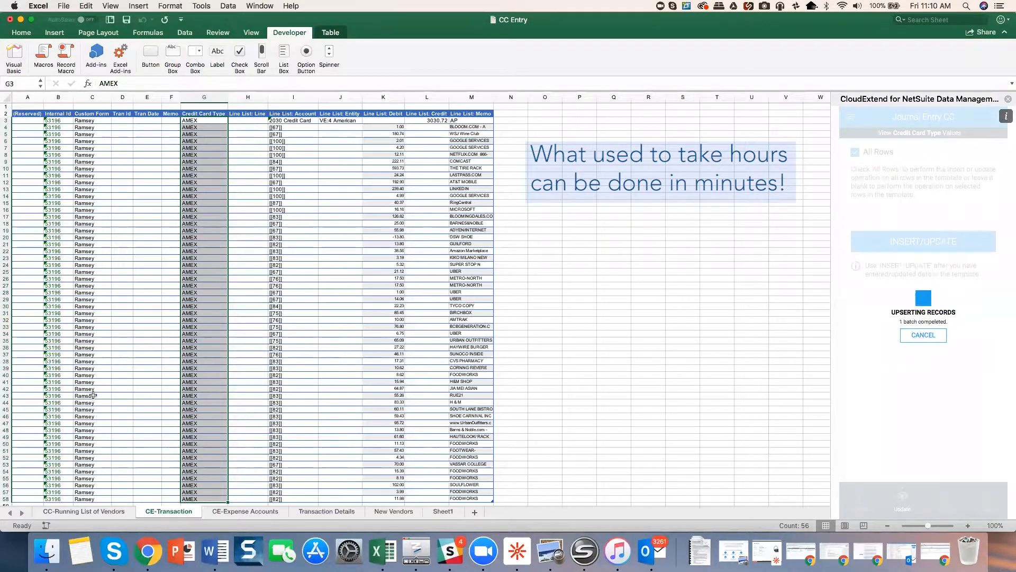
# Step: Check the returned Internal Ids, then switch to NetSuite in Chrome and open journal 1075 from the VE:4 American Express vendor's transactions
pyautogui.moveTo(53, 121); pyautogui.dragTo(95, 136)
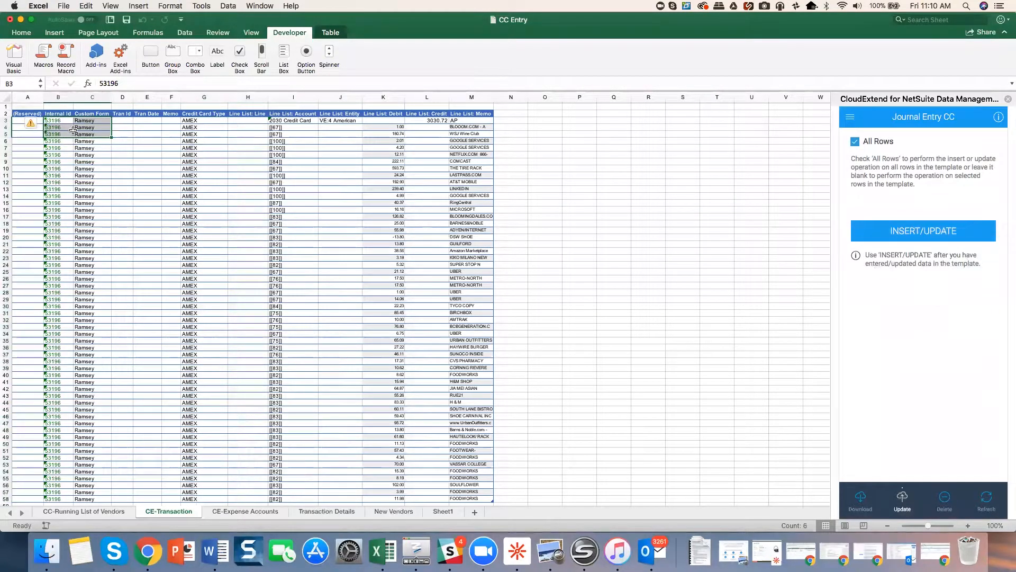
pyautogui.press('super+Tab')
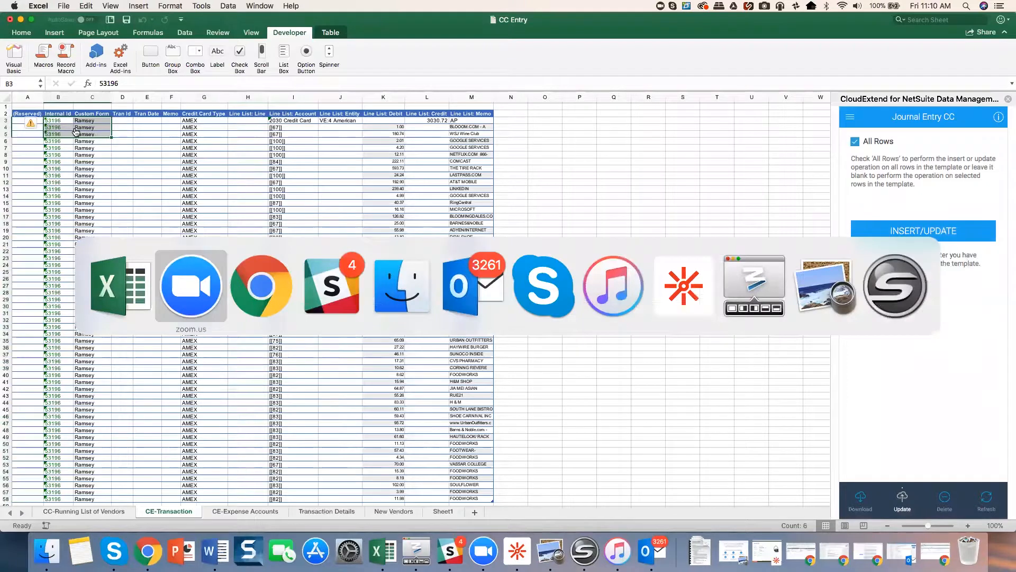
pyautogui.press('super+Tab')
pyautogui.click(138, 554)
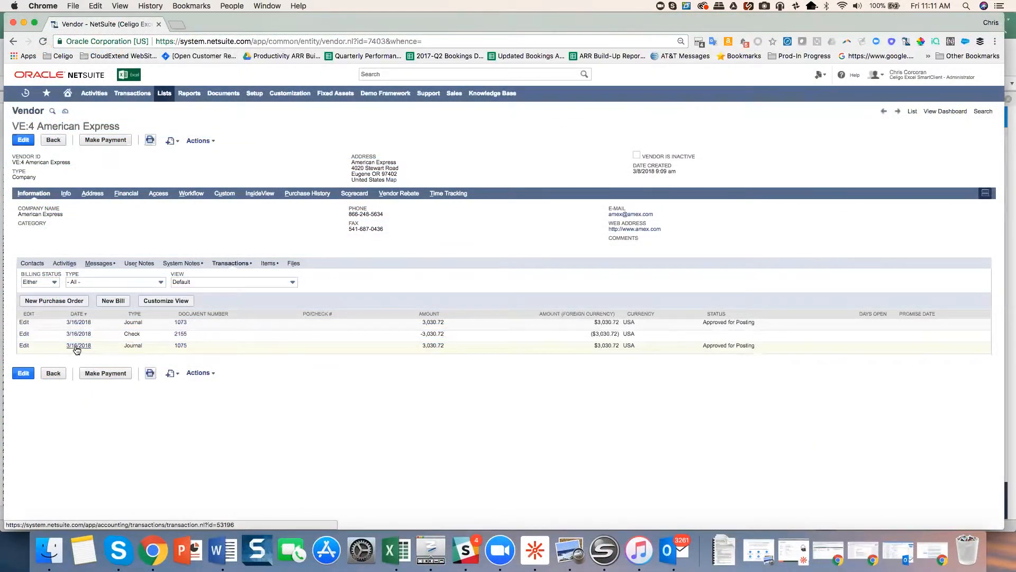
pyautogui.click(77, 347)
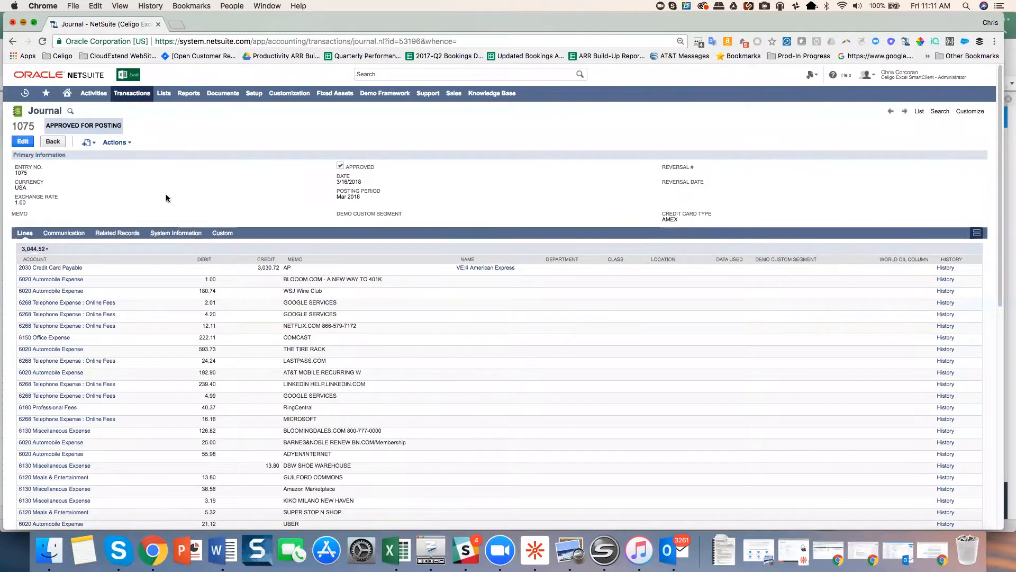
# Step: Return to Excel, refresh all template rows with the latest NetSuite data, and widen the Line List: Account column to show full account names
pyautogui.press('super+m')
pyautogui.click(983, 509)
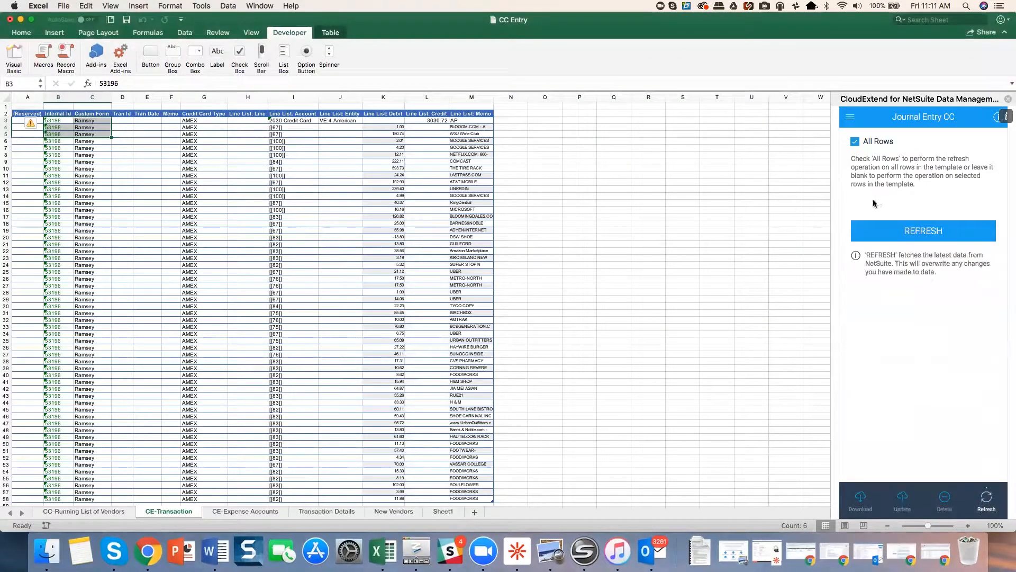
pyautogui.click(900, 237)
pyautogui.moveTo(159, 183); pyautogui.dragTo(154, 137)
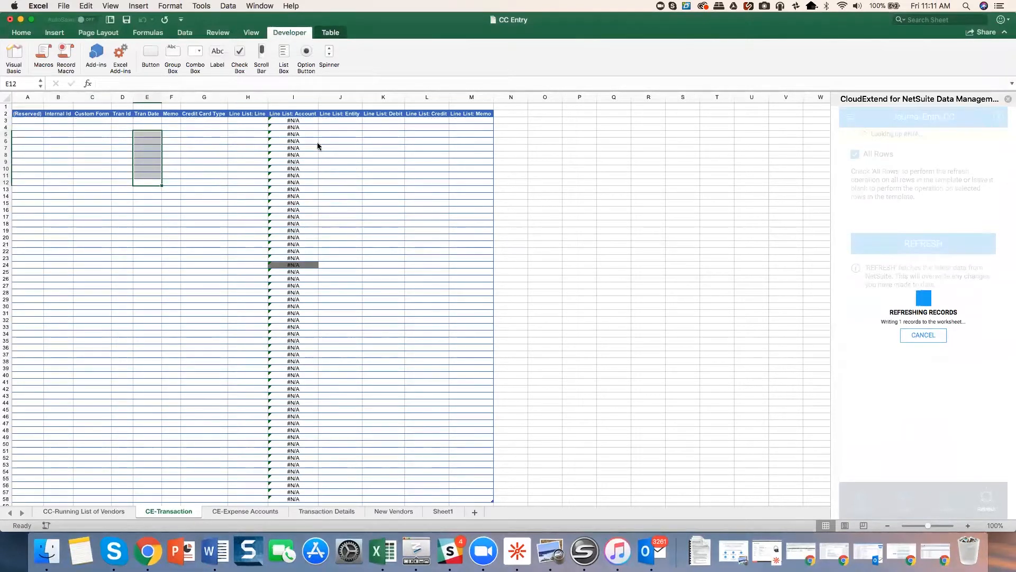
pyautogui.moveTo(319, 97); pyautogui.dragTo(382, 104)
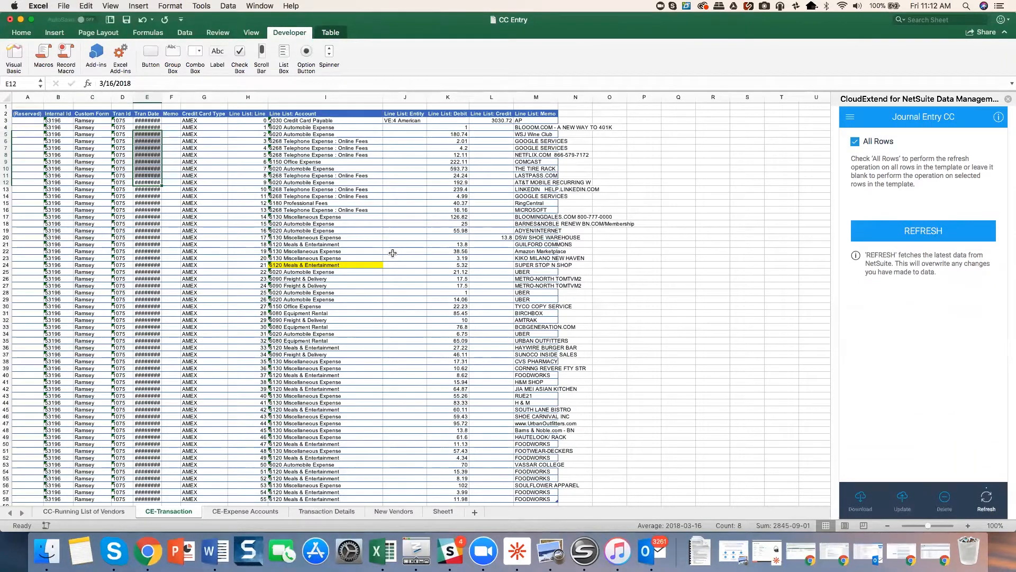